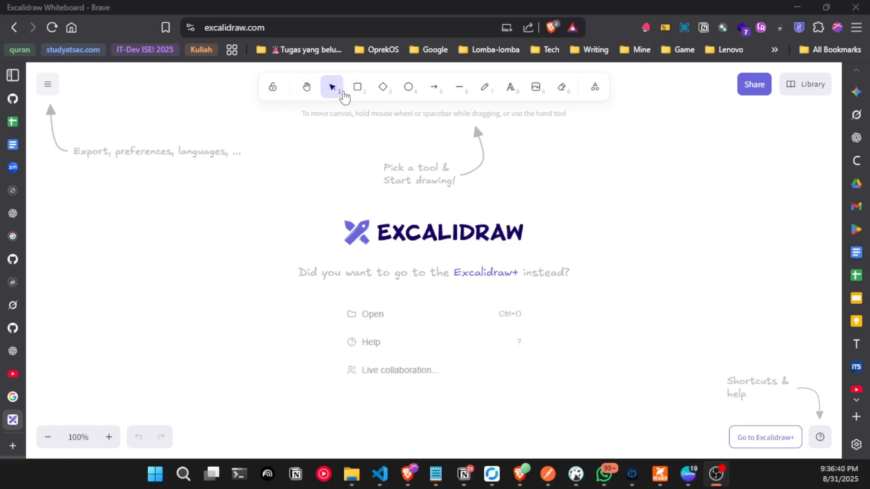
# Draw a rounded rectangle, a diamond below it and an ellipse beside the diamond on the blank canvas
pyautogui.click(353, 89)
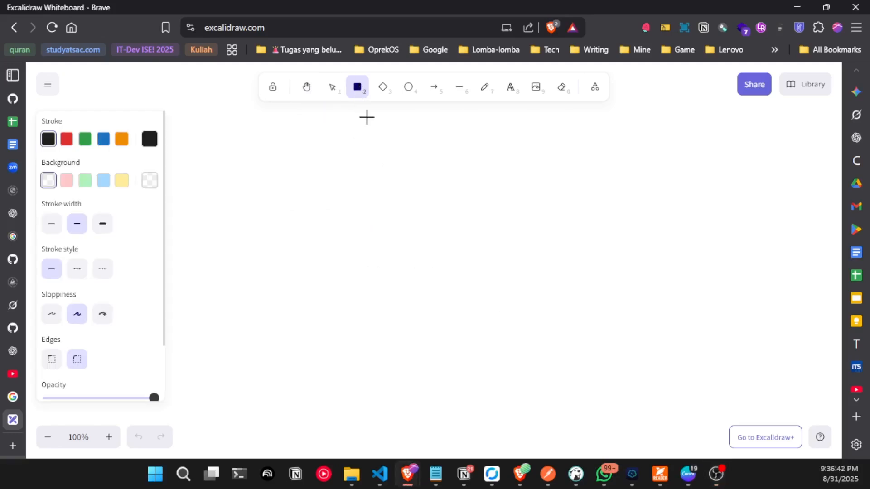
pyautogui.moveTo(328, 134)
pyautogui.mouseDown()
pyautogui.moveTo(406, 189)
pyautogui.moveTo(421, 185)
pyautogui.mouseUp()
pyautogui.click(384, 88)
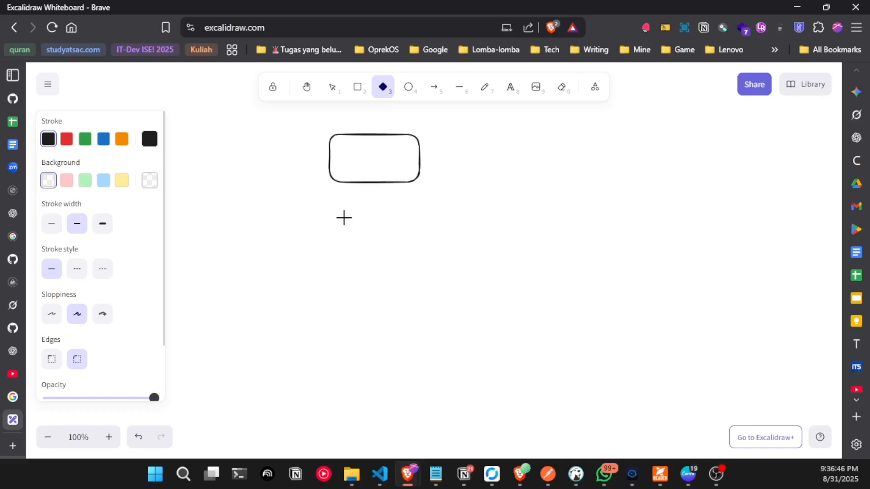
pyautogui.moveTo(350, 230); pyautogui.dragTo(415, 284)
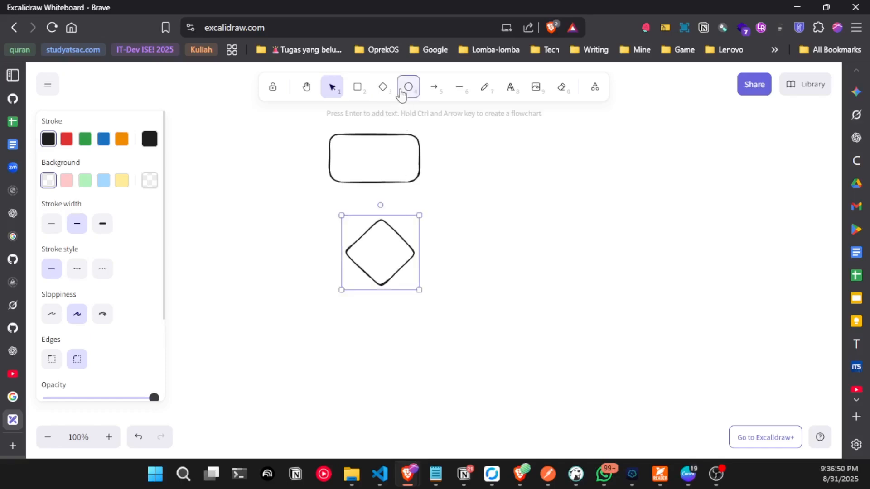
pyautogui.click(408, 87)
pyautogui.moveTo(462, 221); pyautogui.dragTo(509, 246)
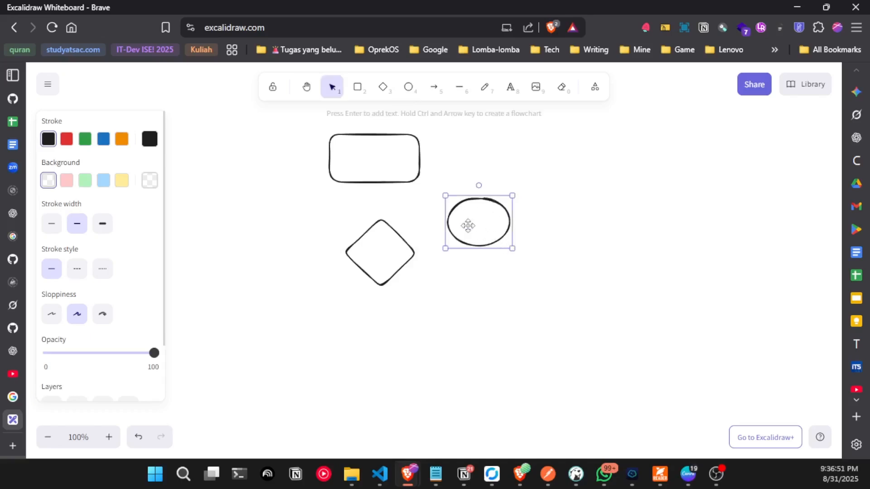
pyautogui.click(433, 88)
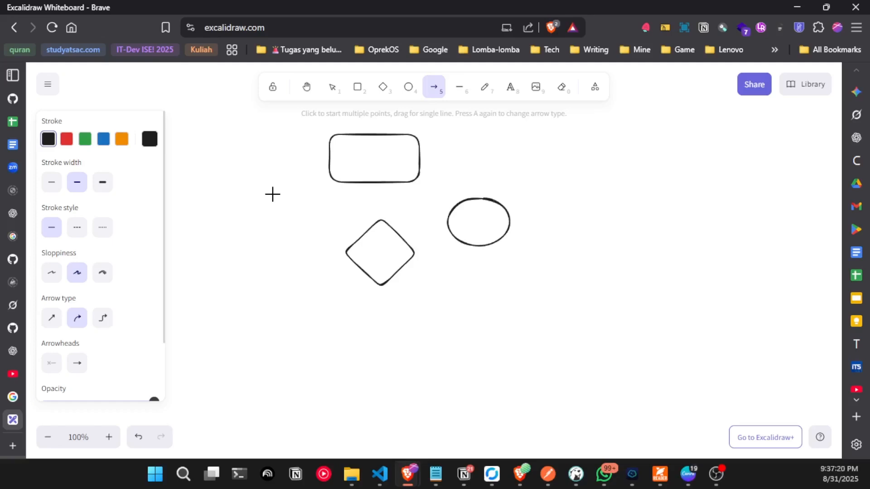
pyautogui.click(49, 85)
pyautogui.scroll(-2, 91, 272)
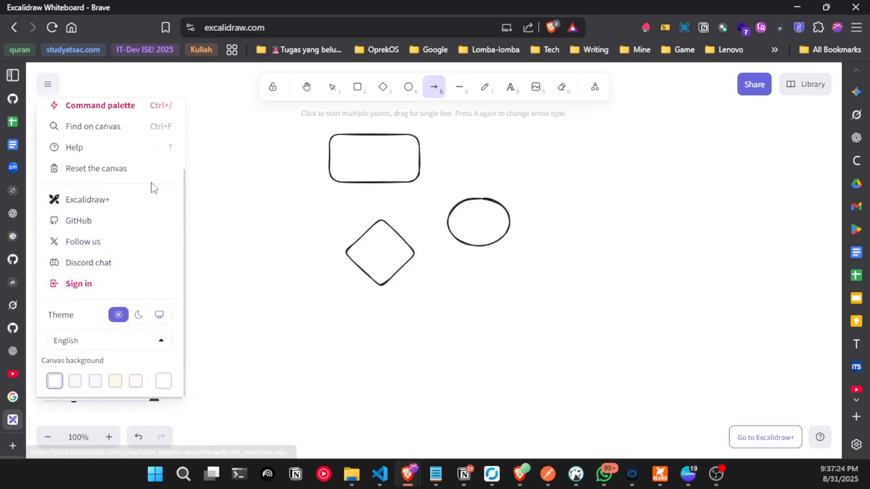
pyautogui.scroll(3, 145, 187)
pyautogui.click(107, 137)
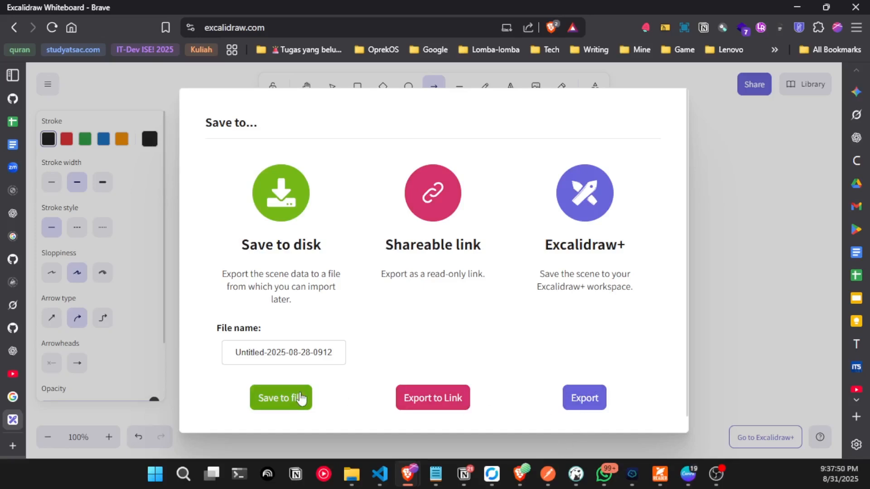
pyautogui.click(310, 406)
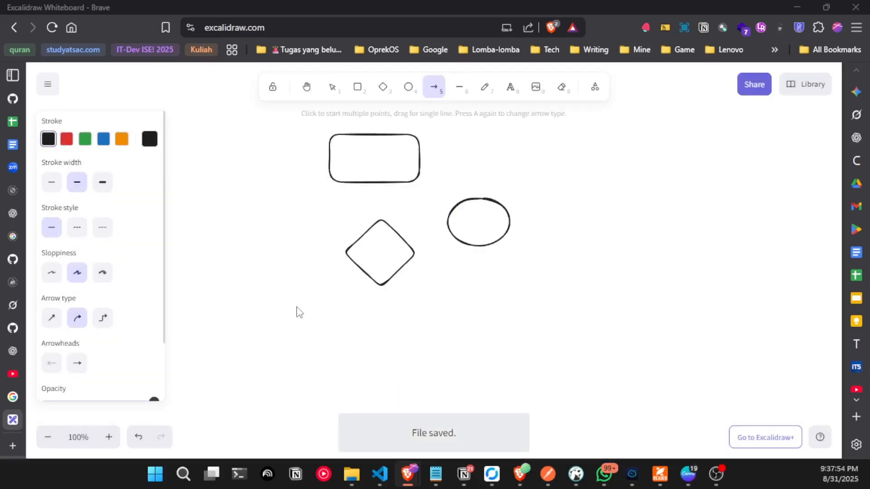
pyautogui.hotkey('ctrl', 'shift', 's')
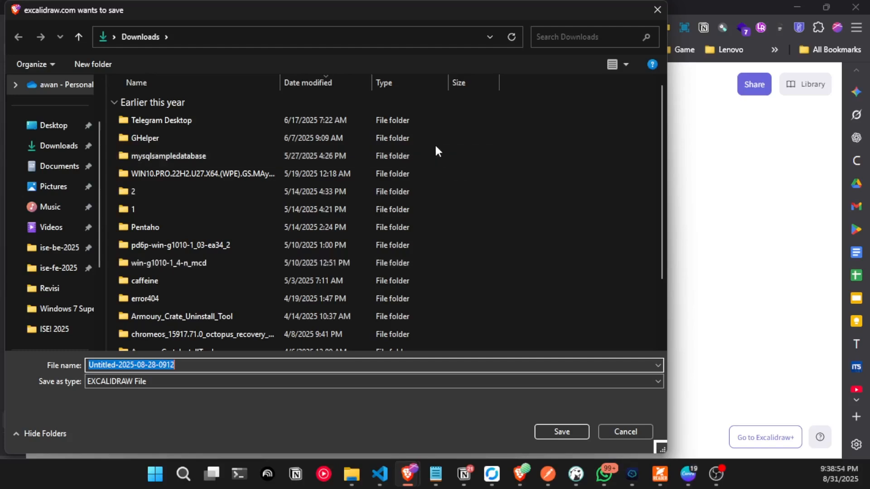
pyautogui.click(655, 11)
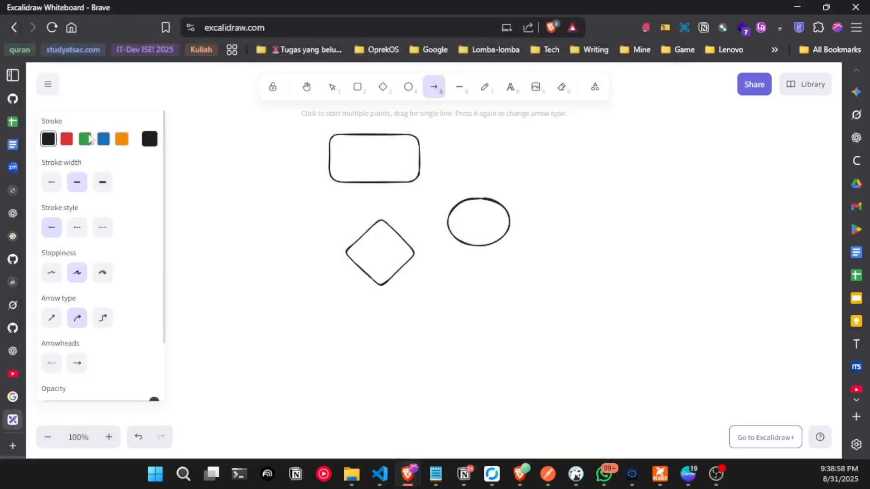
# Export the drawing as a read-only shareable link and copy the link
pyautogui.click(48, 85)
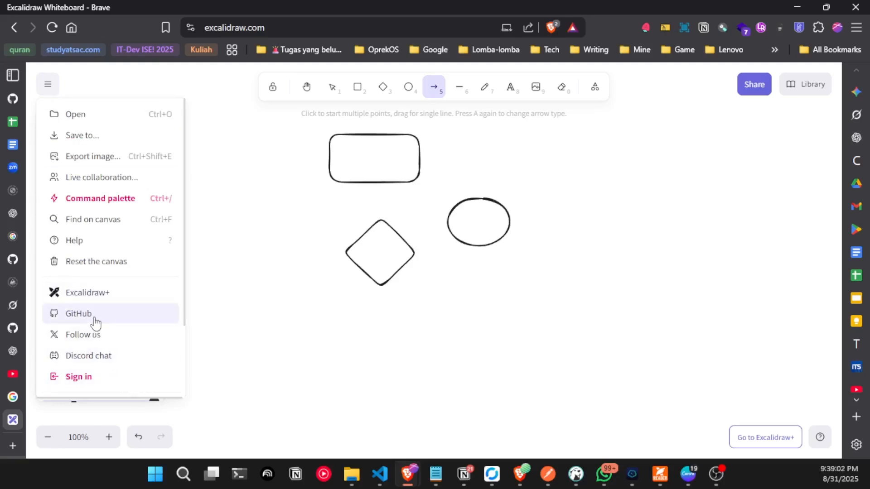
pyautogui.press('Escape')
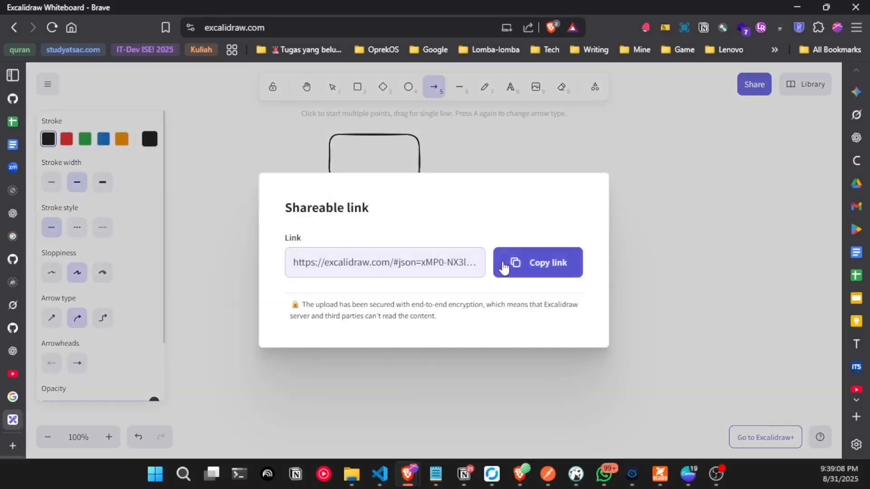
pyautogui.click(504, 268)
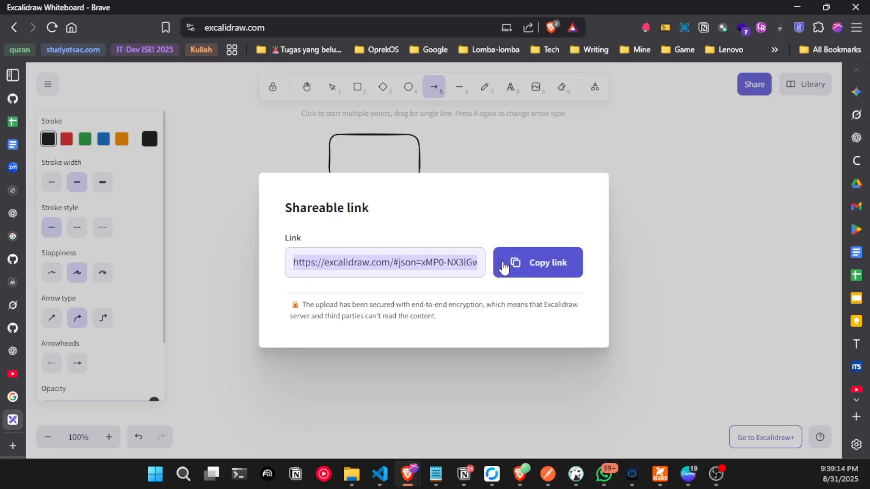
# Open the copied link in a new browser tab and replace the existing content with the shared drawing
pyautogui.click(19, 441)
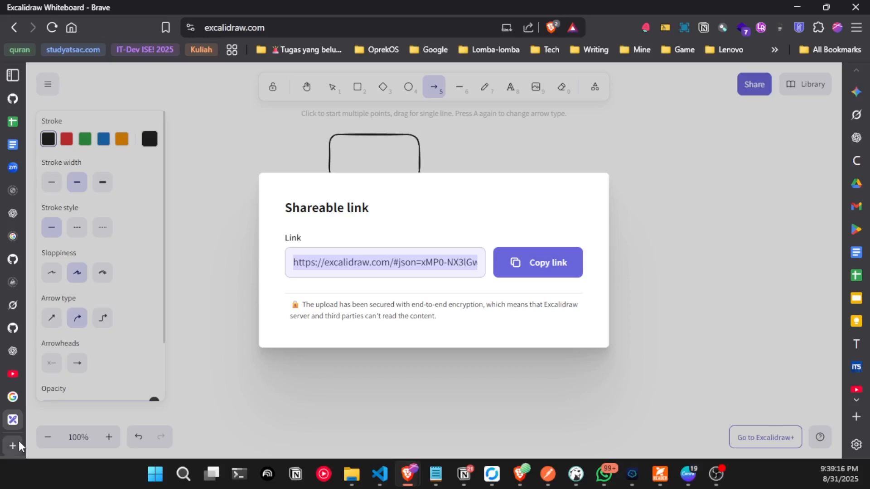
pyautogui.hotkey('ctrl', 'v')
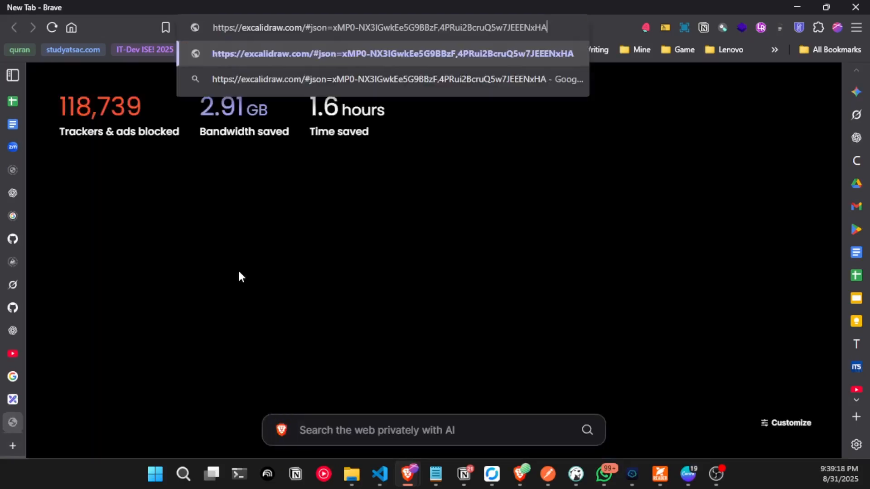
pyautogui.press('Return')
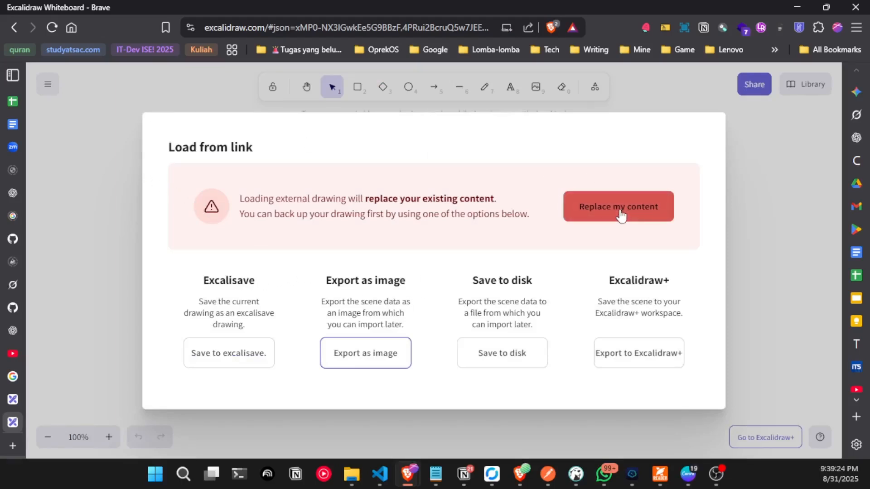
pyautogui.click(588, 205)
pyautogui.press('a')
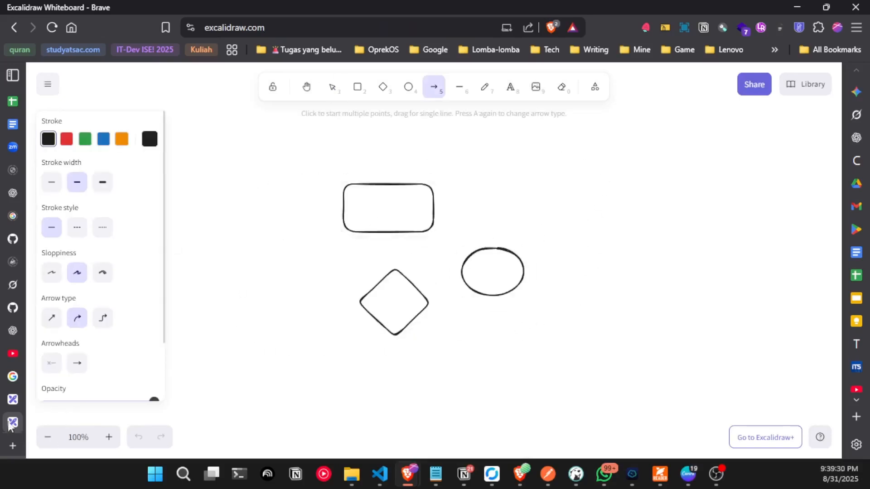
# Copy the shareable link again from the original drawing and load it in another new browser tab
pyautogui.click(12, 399)
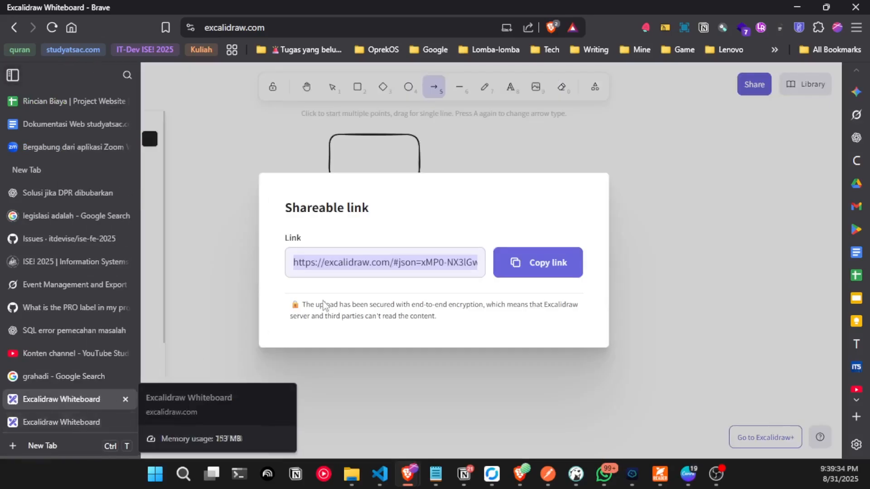
pyautogui.click(526, 272)
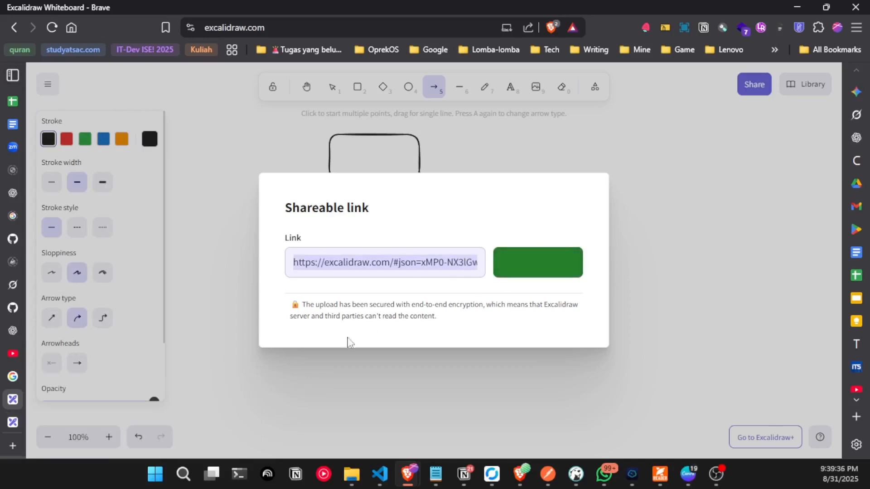
pyautogui.click(18, 420)
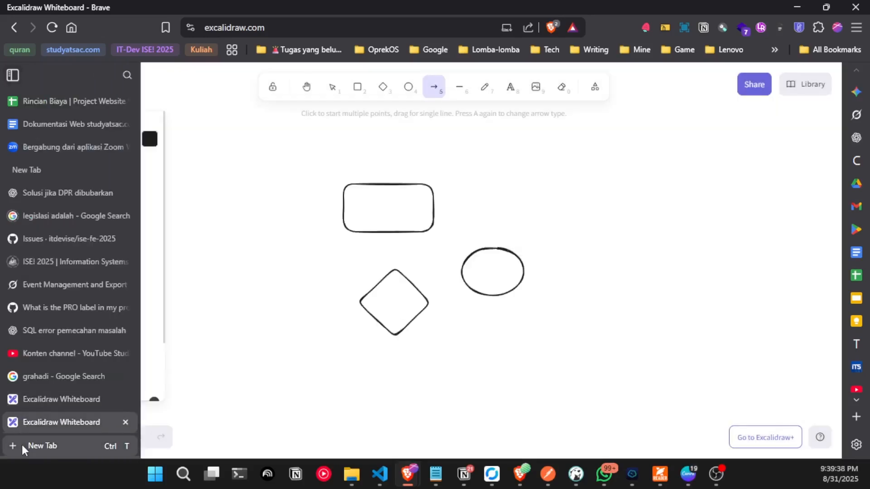
pyautogui.click(22, 445)
pyautogui.hotkey('ctrl', 'v')
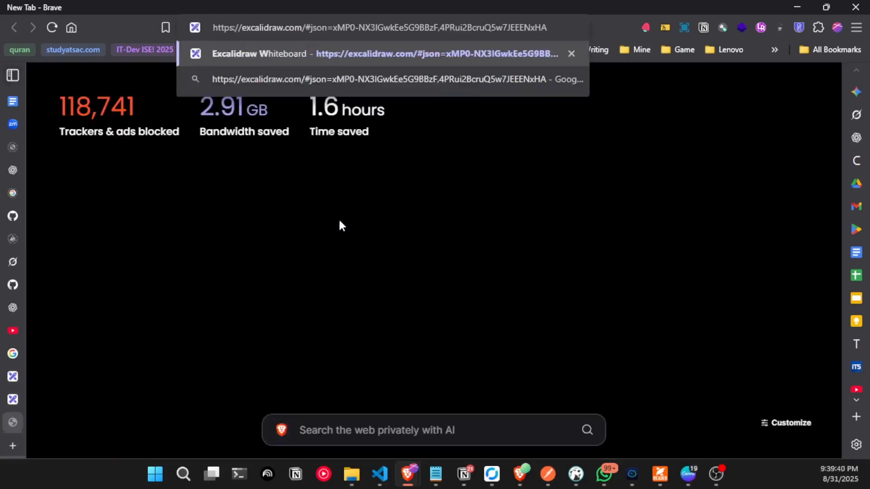
pyautogui.press('Return')
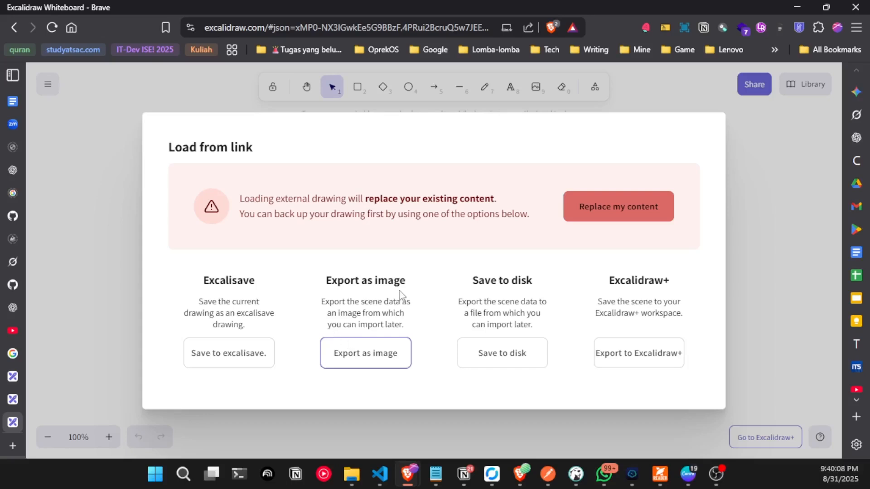
pyautogui.click(220, 353)
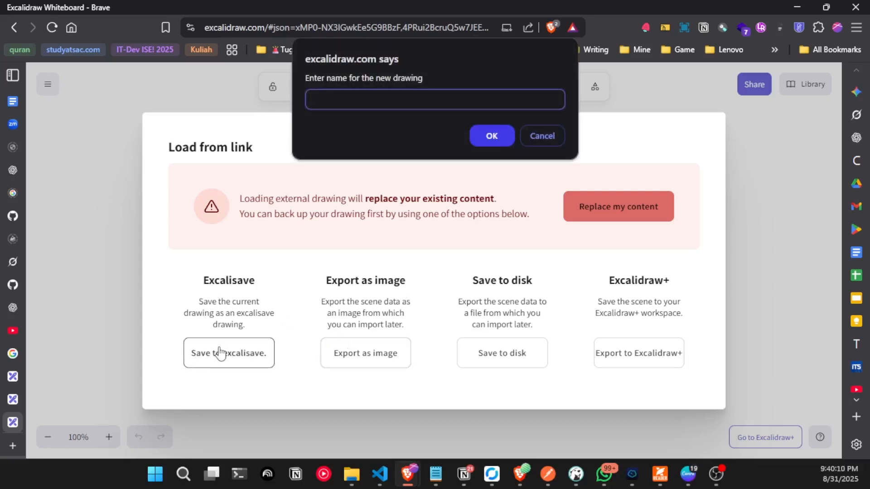
pyautogui.click(532, 132)
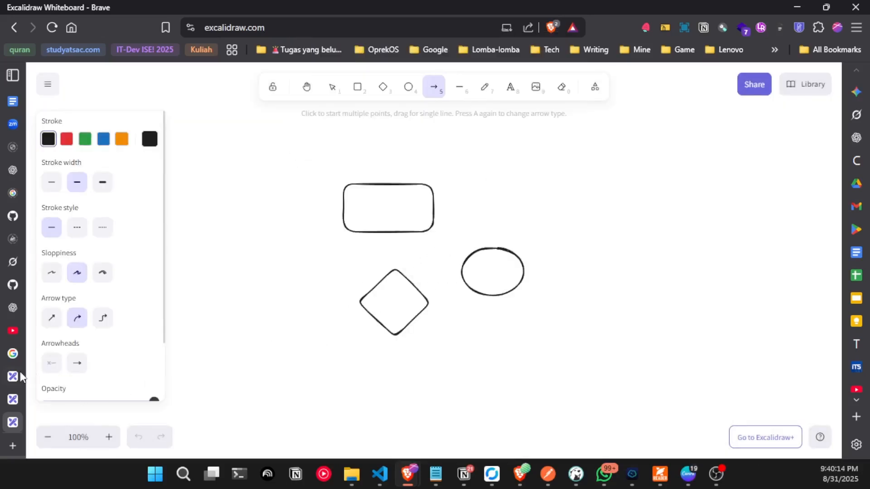
# Copy the shareable link from the original drawing once more and switch to Microsoft Edge
pyautogui.click(8, 383)
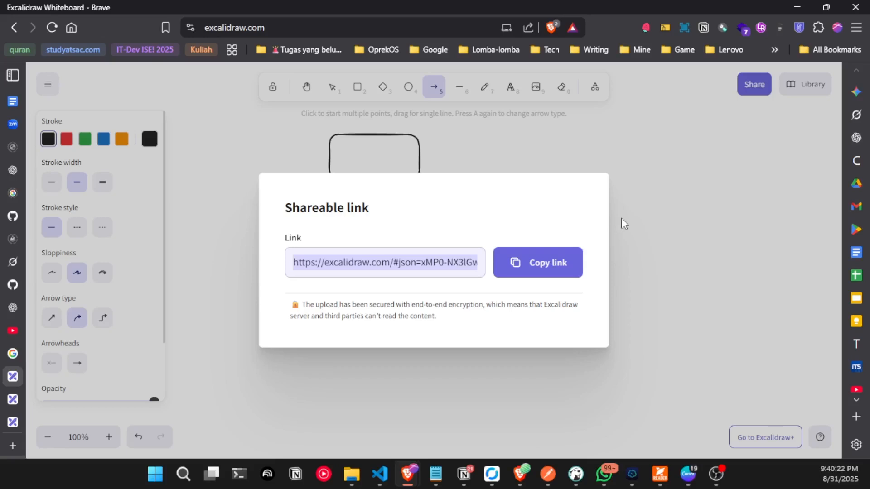
pyautogui.click(563, 270)
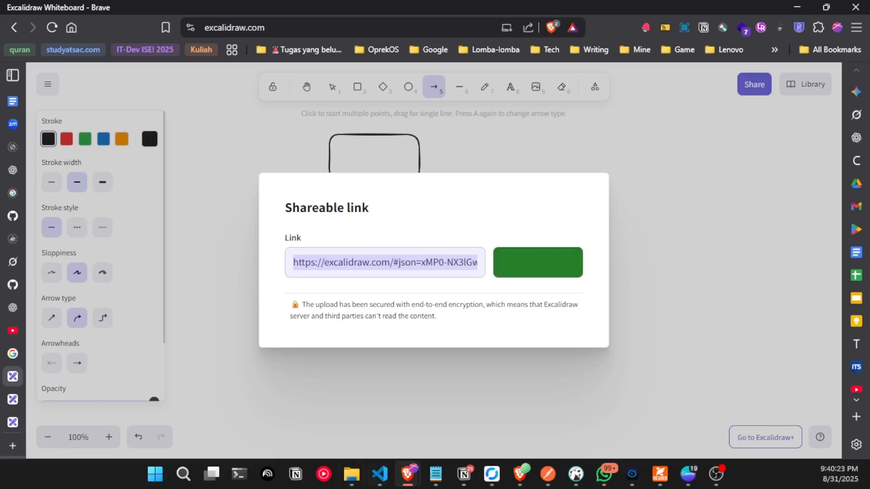
pyautogui.click(154, 484)
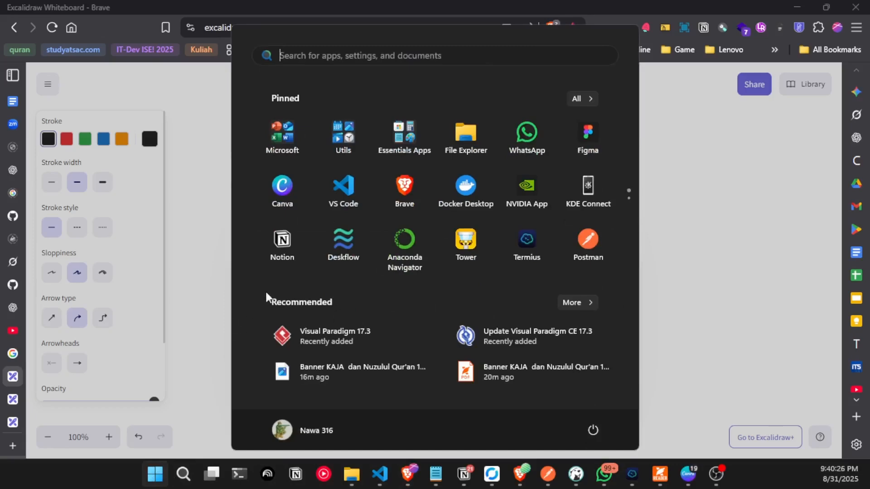
pyautogui.write('brave')
pyautogui.press('BackSpace')
pyautogui.press('BackSpace')
pyautogui.press('BackSpace')
pyautogui.press('BackSpace')
pyautogui.press('BackSpace')
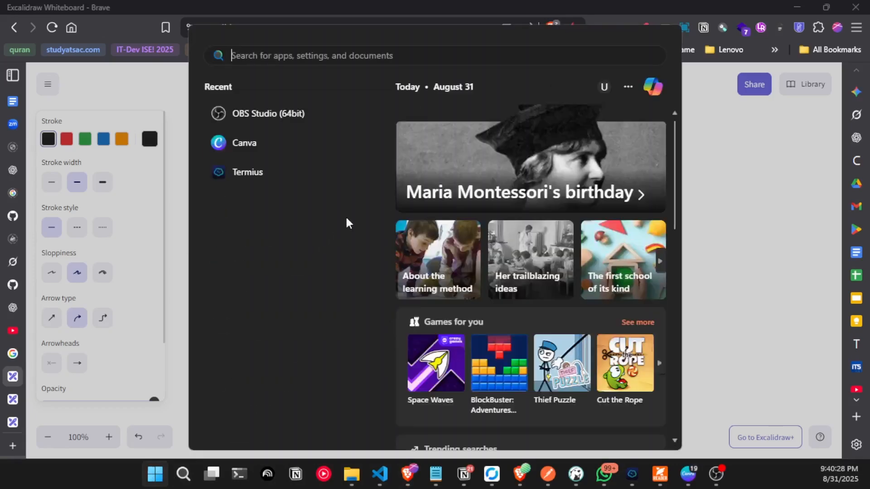
pyautogui.write('ed')
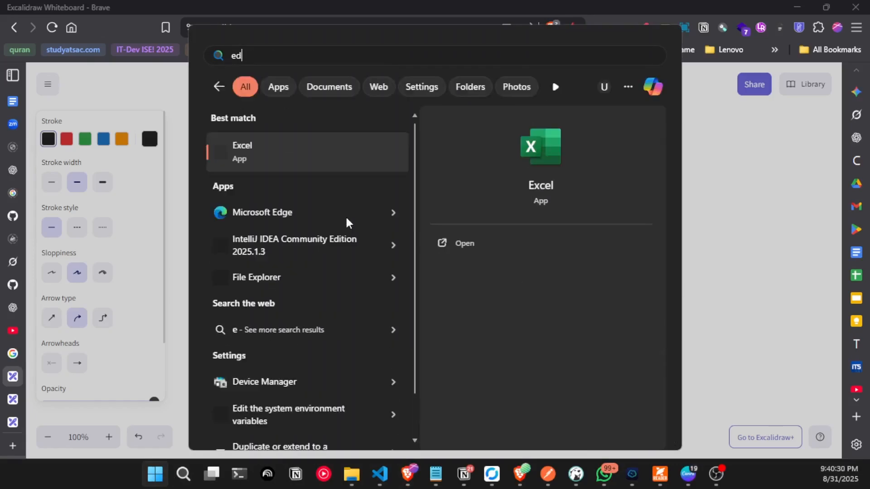
pyautogui.press('Escape')
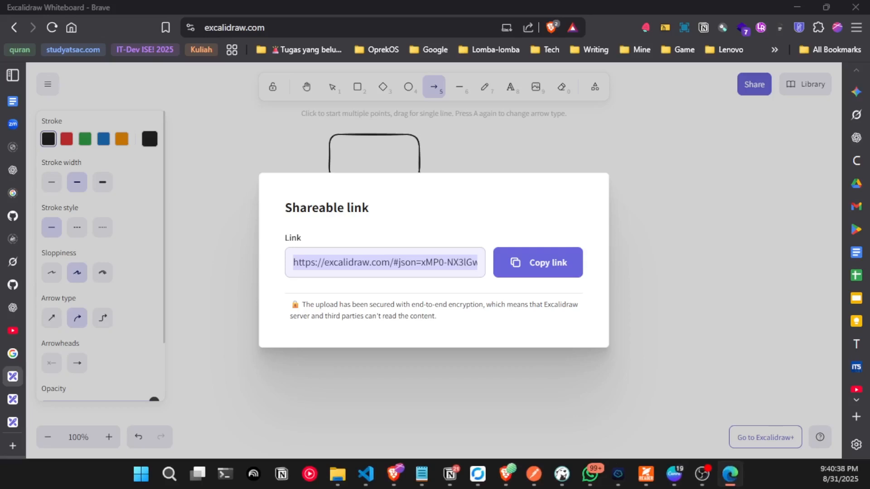
pyautogui.moveTo(451, 252); pyautogui.dragTo(387, 21)
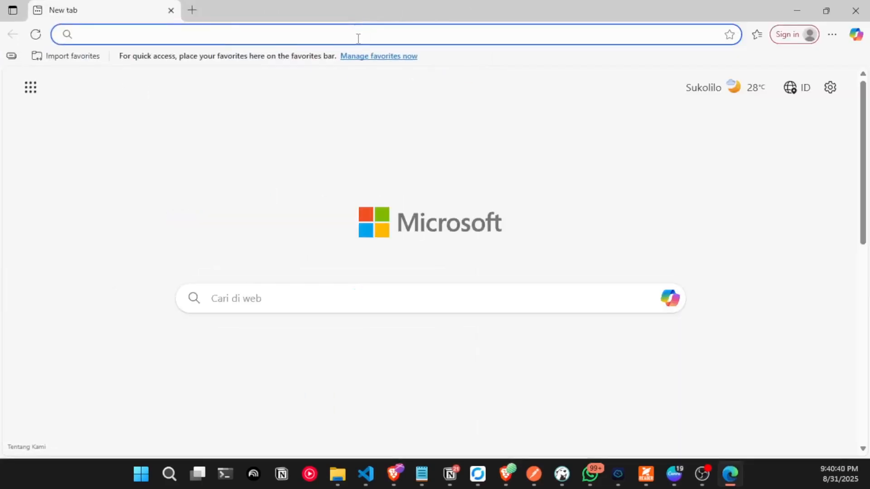
# Load the shared drawing in Edge from the copied link
pyautogui.click(358, 38)
pyautogui.hotkey('ctrl', 'v')
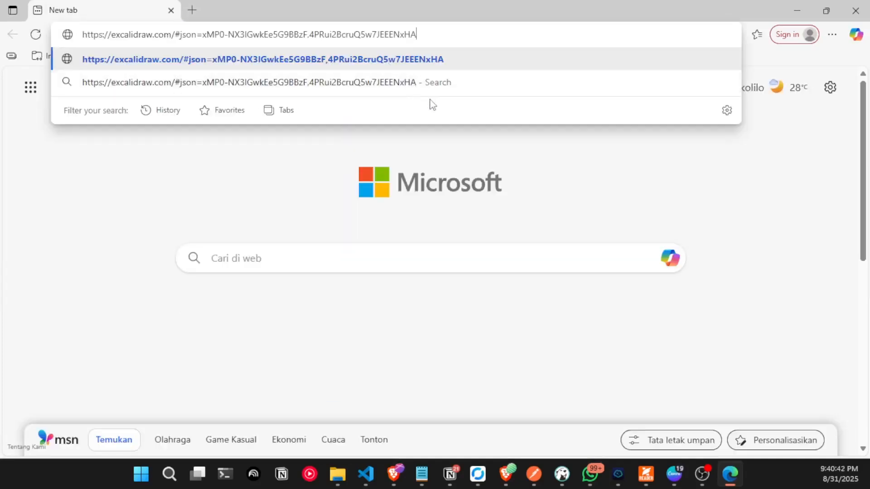
pyautogui.press('Return')
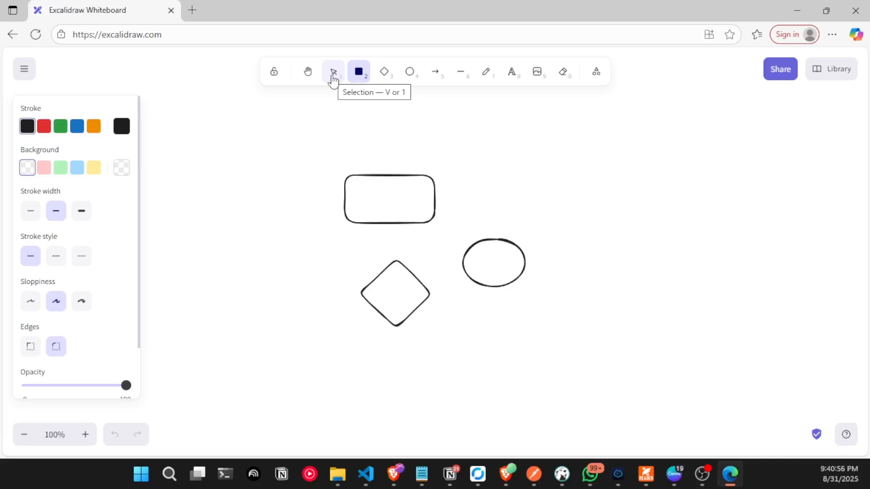
# Draw a wide, flat rectangle above the shared shapes and move the original rectangle away to its left
pyautogui.moveTo(433, 143); pyautogui.dragTo(562, 166)
pyautogui.click(317, 186)
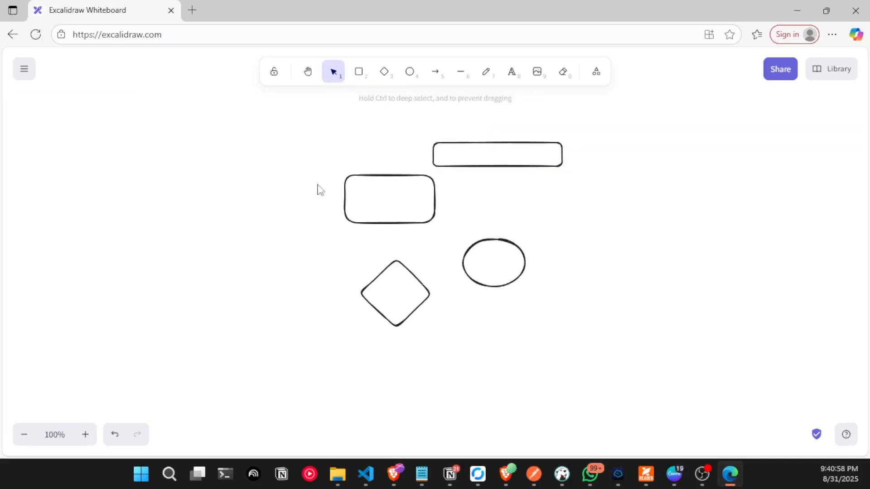
pyautogui.moveTo(395, 216)
pyautogui.mouseDown()
pyautogui.moveTo(405, 243)
pyautogui.moveTo(354, 225)
pyautogui.mouseUp()
# Draw a rectangle overlapping the top of the existing ellipse and a tall, narrow ellipse above the original rectangle
pyautogui.click(359, 71)
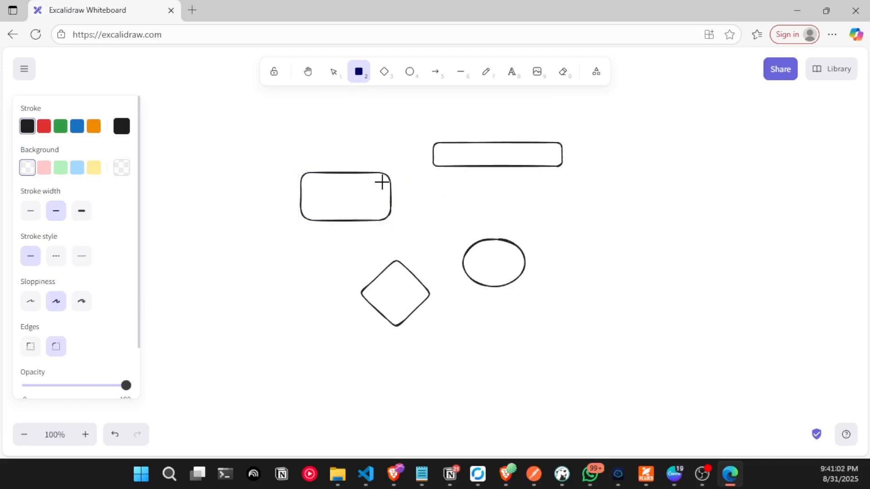
pyautogui.moveTo(448, 196); pyautogui.dragTo(554, 252)
pyautogui.click(410, 71)
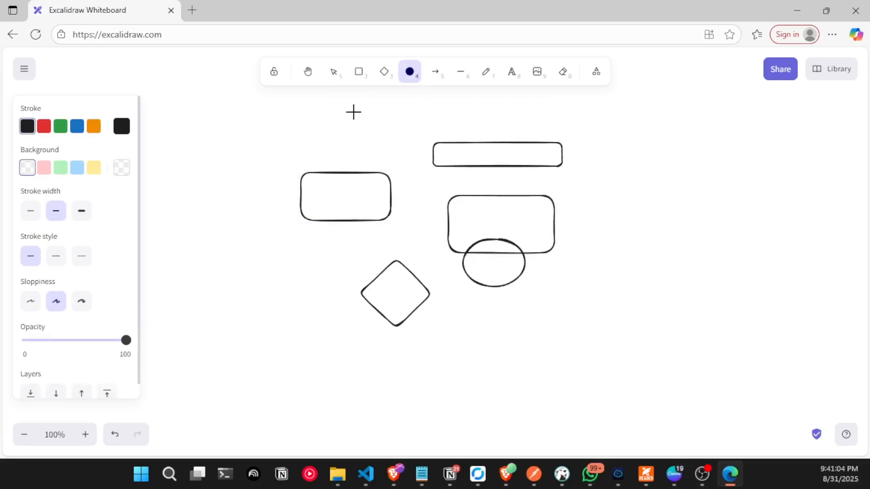
pyautogui.moveTo(349, 110); pyautogui.dragTo(395, 170)
pyautogui.click(461, 177)
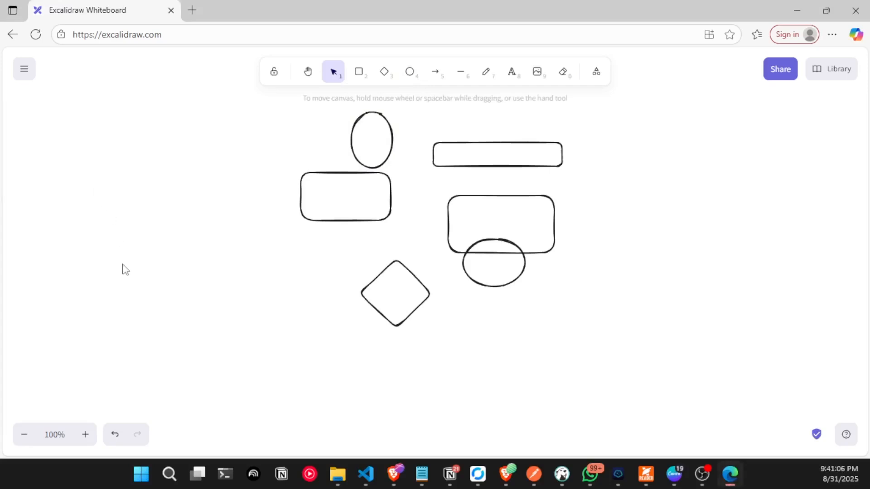
# Export the edited drawing from Edge as a new shareable link
pyautogui.click(24, 69)
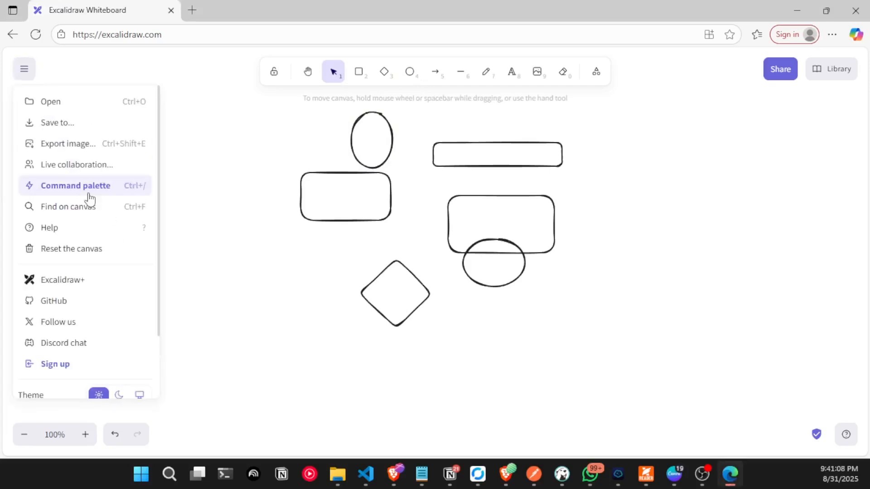
pyautogui.click(81, 122)
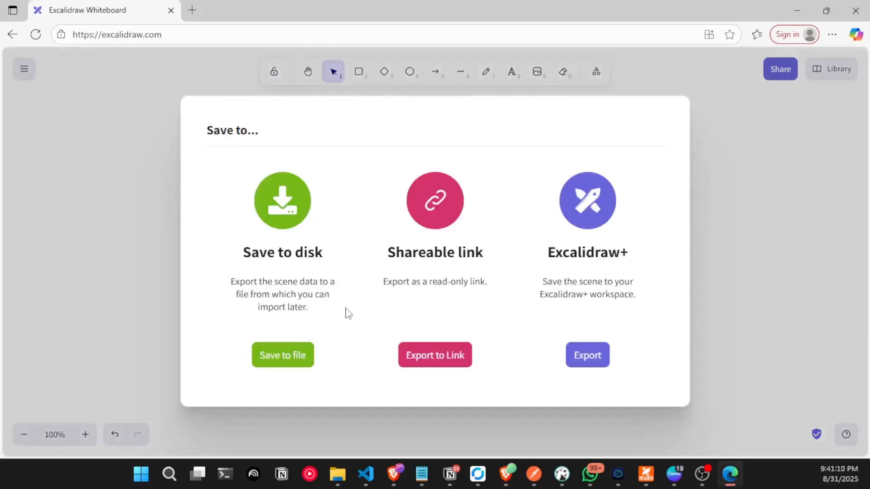
pyautogui.click(417, 349)
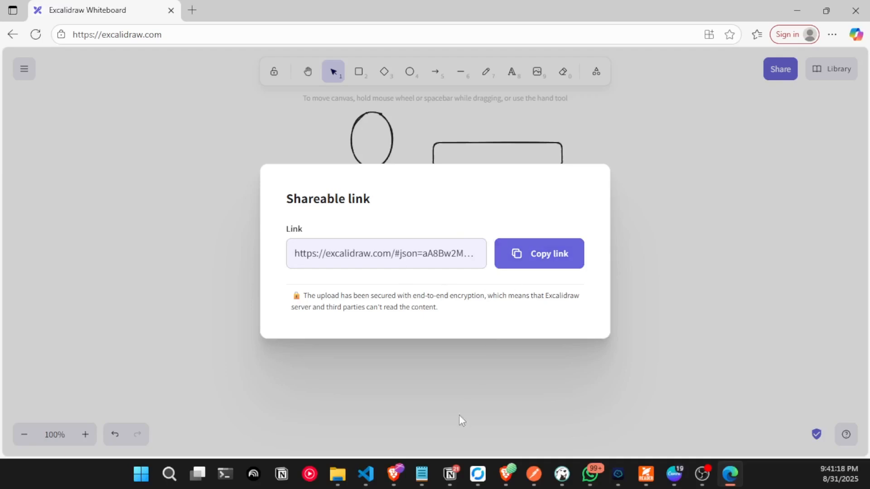
# Switch back to Brave and close the shareable link dialog over the original drawing
pyautogui.moveTo(674, 474)
pyautogui.moveTo(393, 473)
pyautogui.moveTo(358, 432)
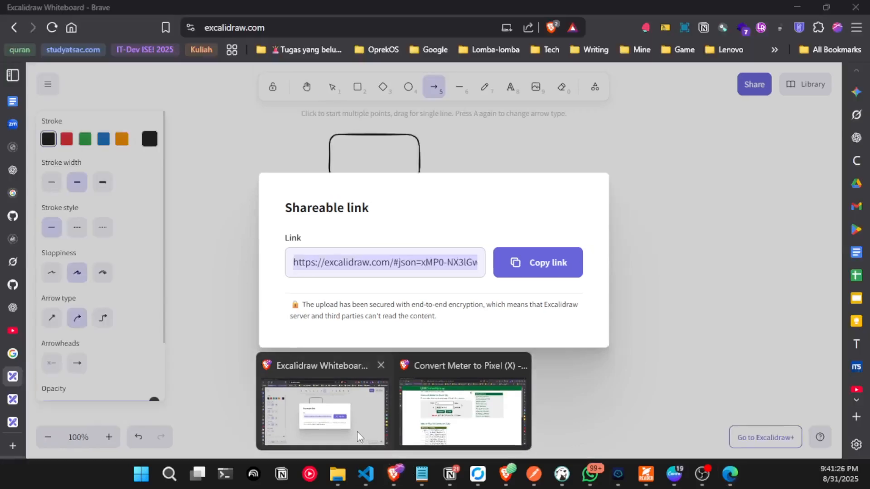
pyautogui.click(466, 144)
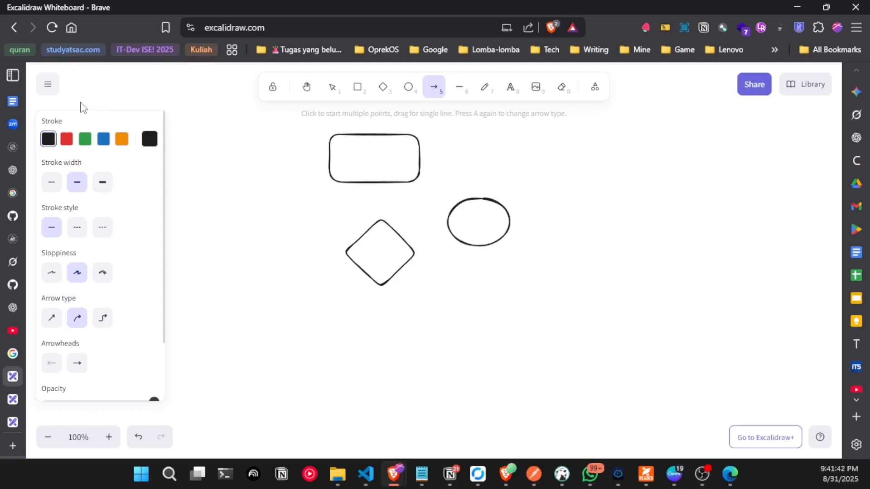
# Export the original drawing to Excalidraw+
pyautogui.click(47, 85)
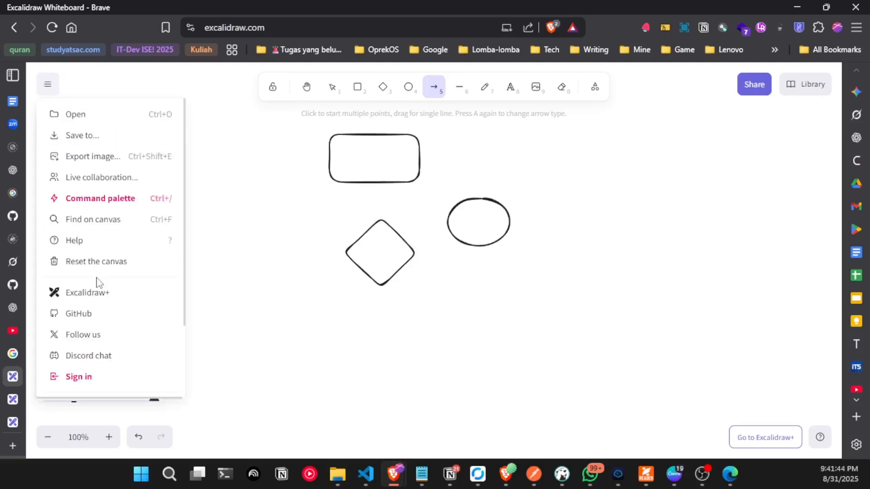
pyautogui.click(93, 135)
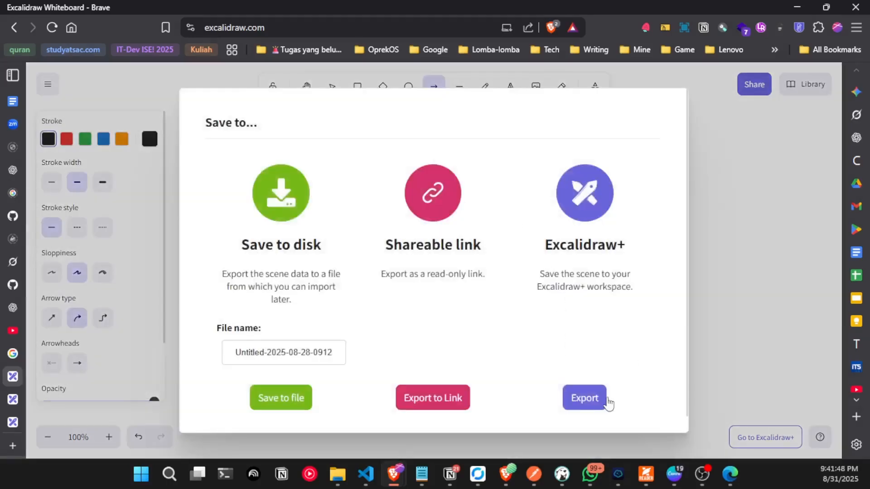
pyautogui.click(587, 401)
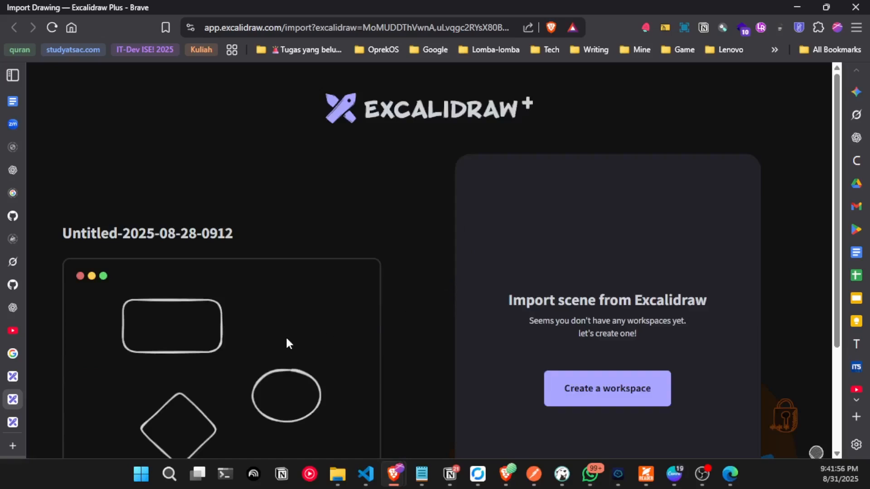
# Start creating a workspace for the imported scene, name it aaa and continue to billing
pyautogui.scroll(-3, 287, 340)
pyautogui.click(573, 263)
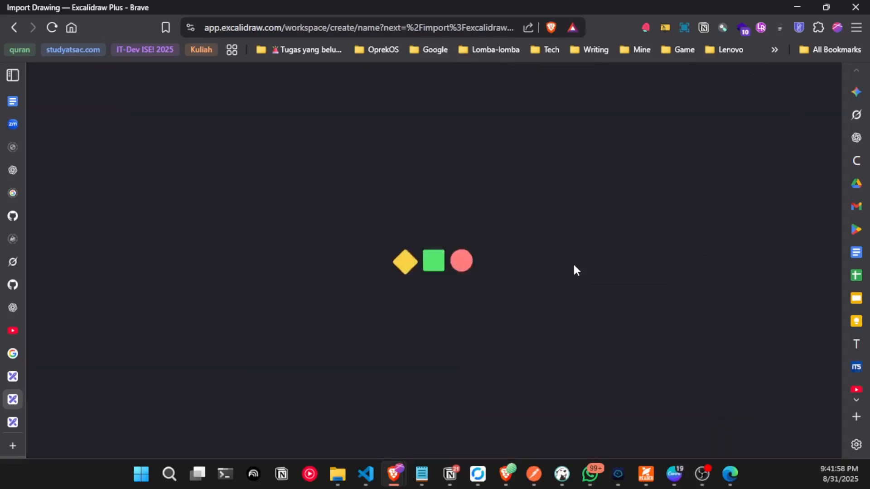
pyautogui.write('aaa')
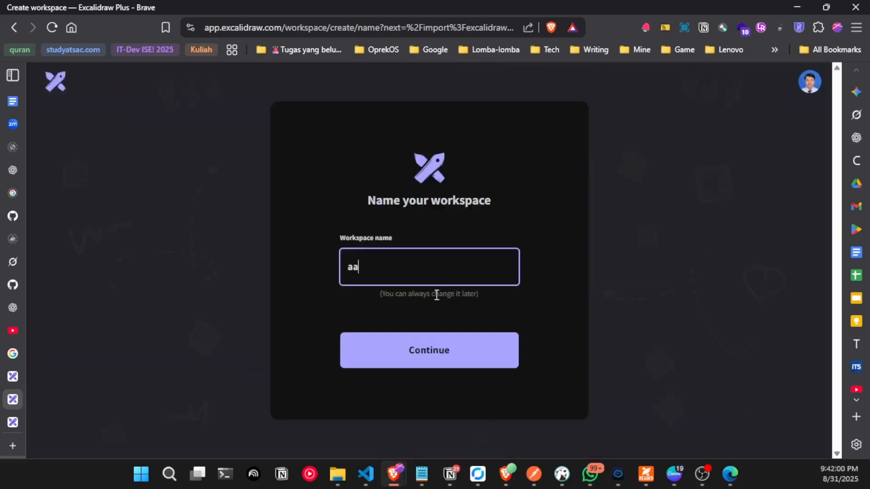
pyautogui.click(439, 347)
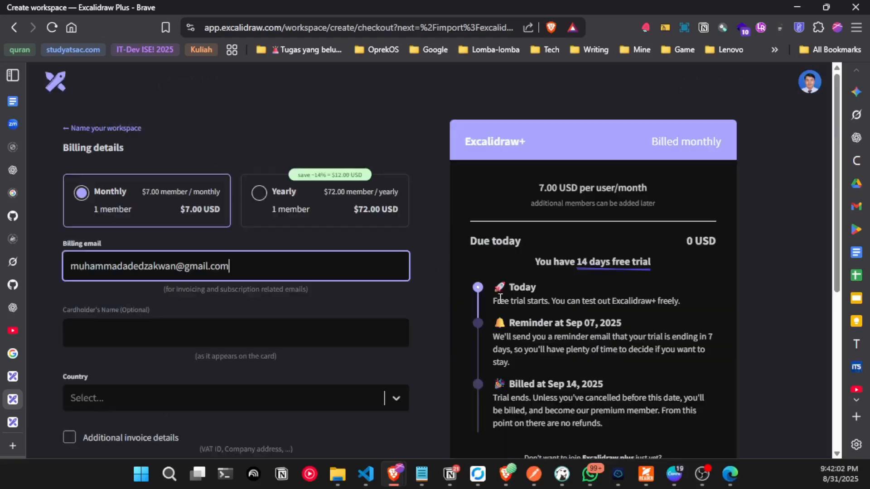
# Review the Excalidraw+ billing plans, free trial terms and payment fields, and return to the original drawing
pyautogui.scroll(-2, 520, 267)
pyautogui.scroll(2, 352, 226)
pyautogui.scroll(-5, 453, 317)
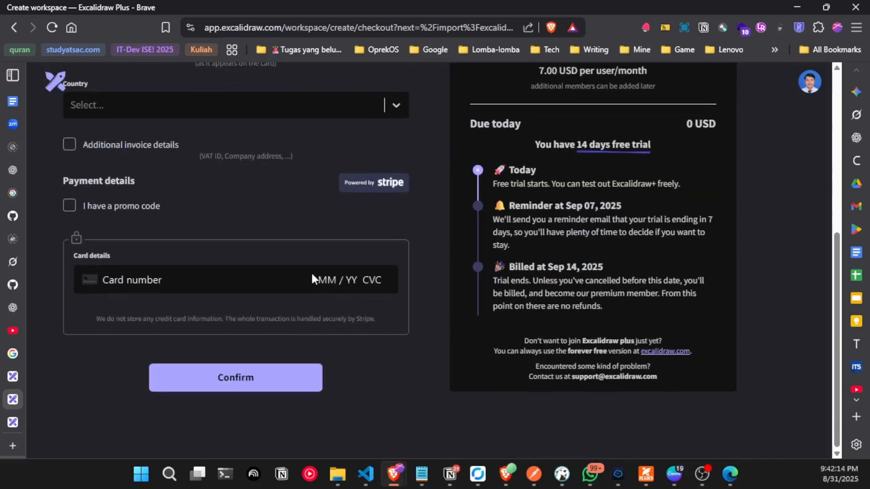
pyautogui.scroll(5, 527, 264)
pyautogui.scroll(1, 359, 212)
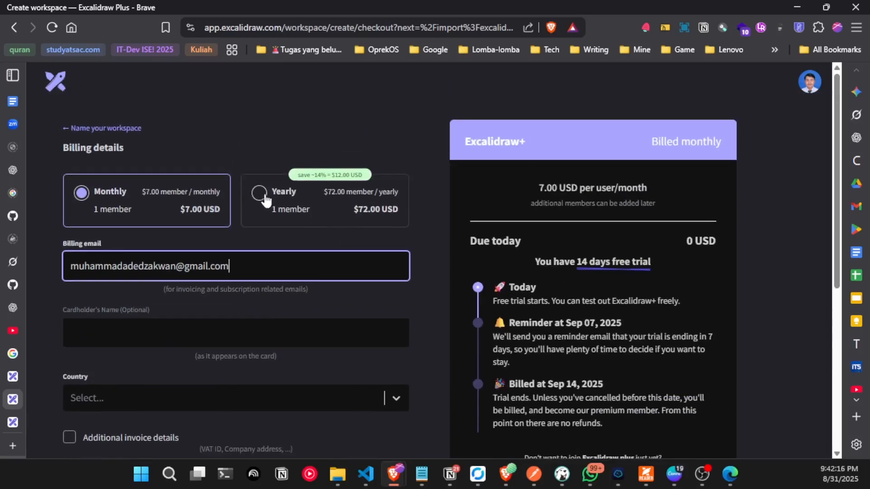
pyautogui.scroll(-6, 712, 245)
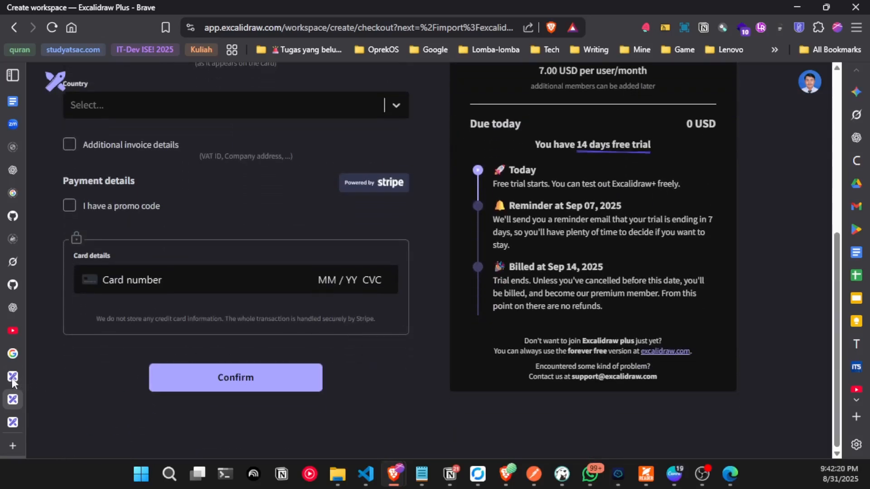
pyautogui.moveTo(11, 378)
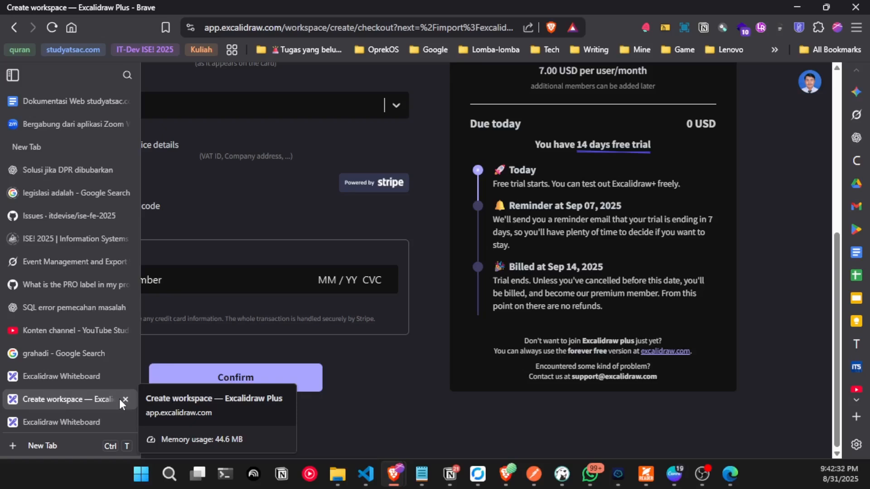
pyautogui.click(99, 381)
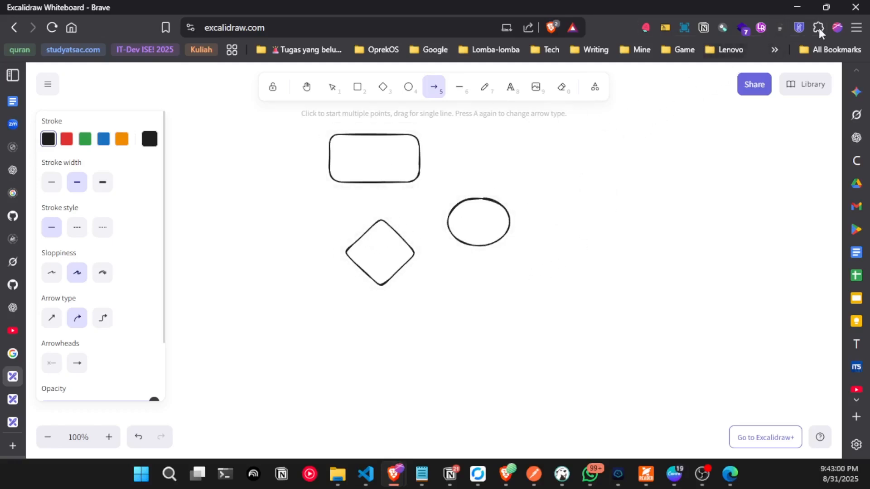
# Open and dismiss the Excalisave extension, and draw a multi-point curved arrow from beside the diamond, crossing the ellipse and ending near the toolbar
pyautogui.click(800, 28)
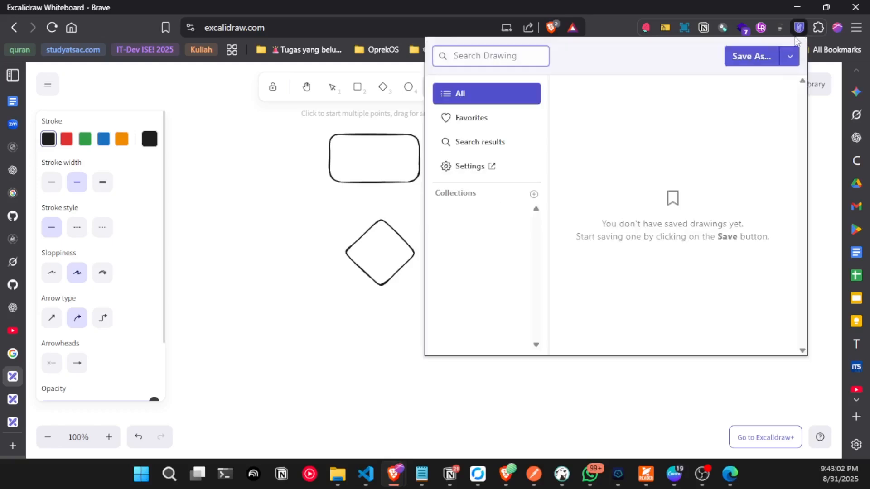
pyautogui.click(422, 271)
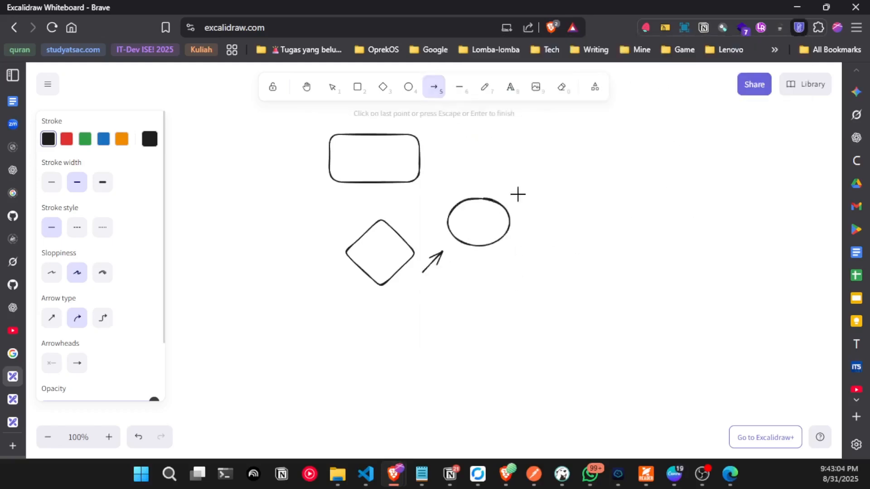
pyautogui.click(709, 83)
pyautogui.click(682, 122)
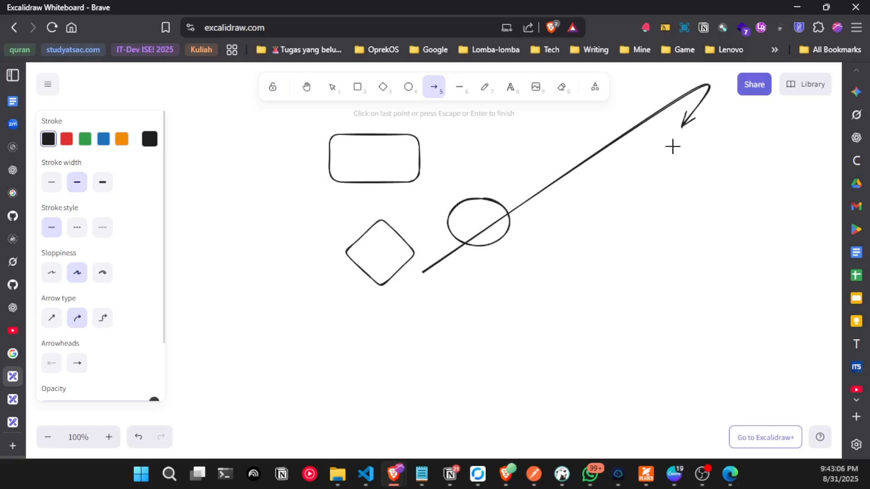
pyautogui.click(685, 181)
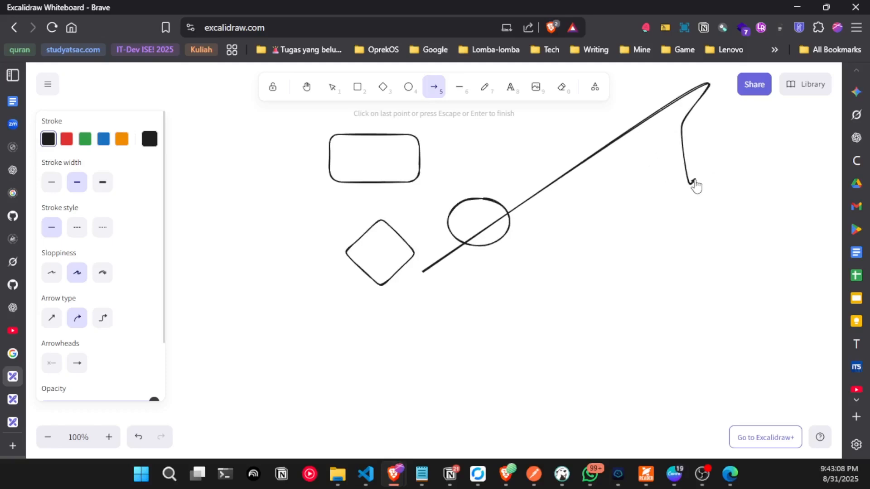
pyautogui.click(698, 180)
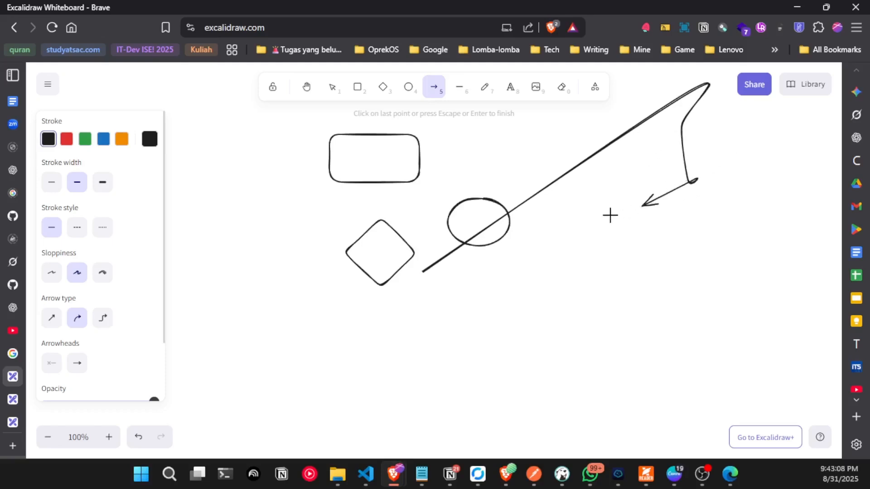
pyautogui.click(421, 274)
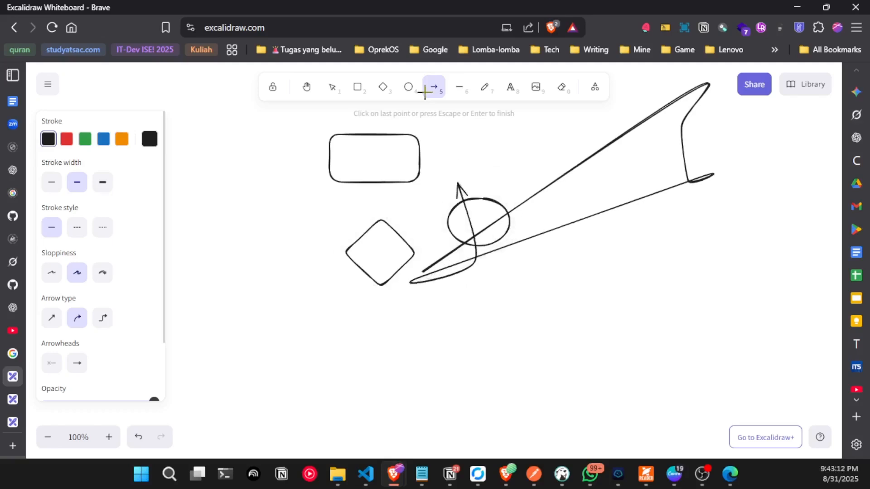
pyautogui.doubleClick(433, 104)
pyautogui.press('4')
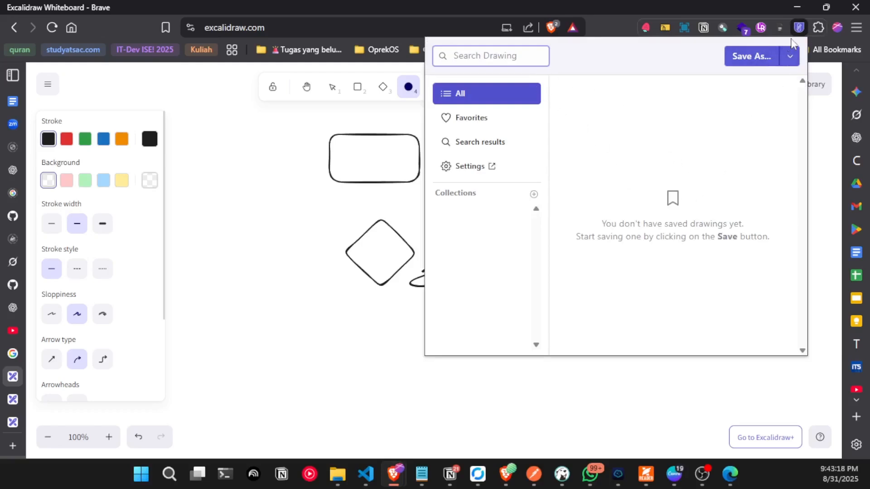
# Find Excalisave among the browser's installed extensions and open its details page
pyautogui.click(833, 27)
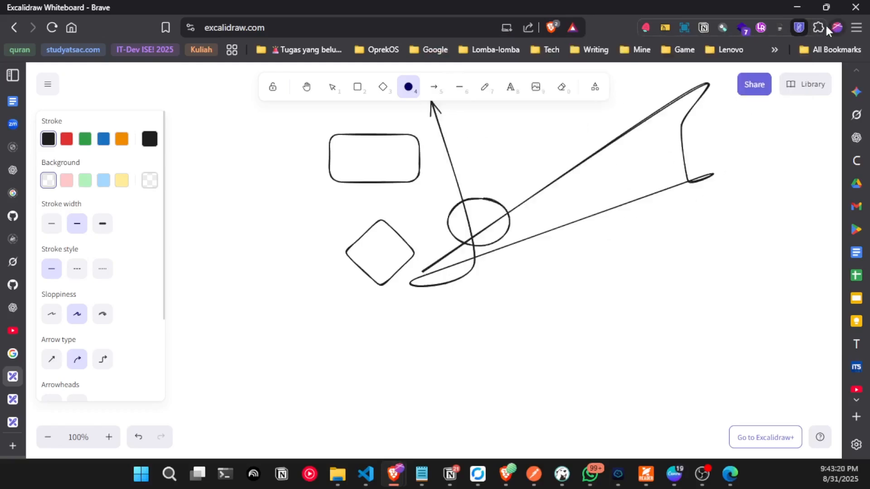
pyautogui.click(819, 26)
pyautogui.click(819, 26)
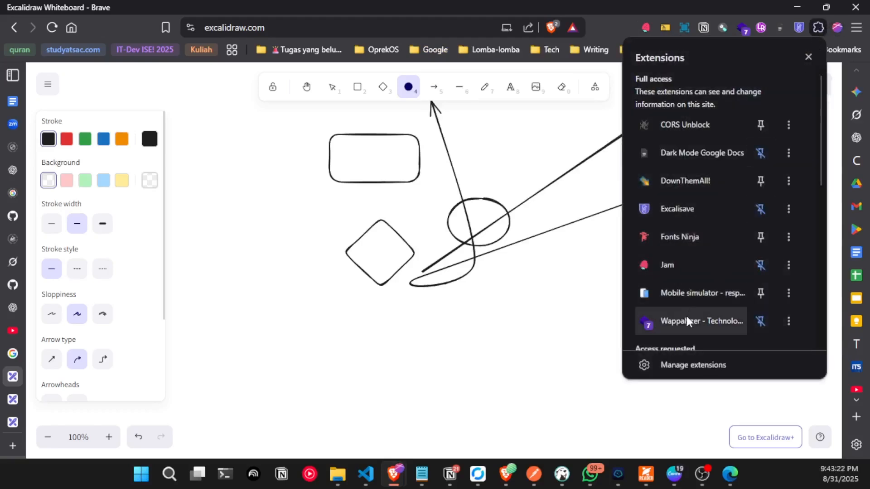
pyautogui.scroll(-2, 686, 315)
pyautogui.scroll(2, 686, 314)
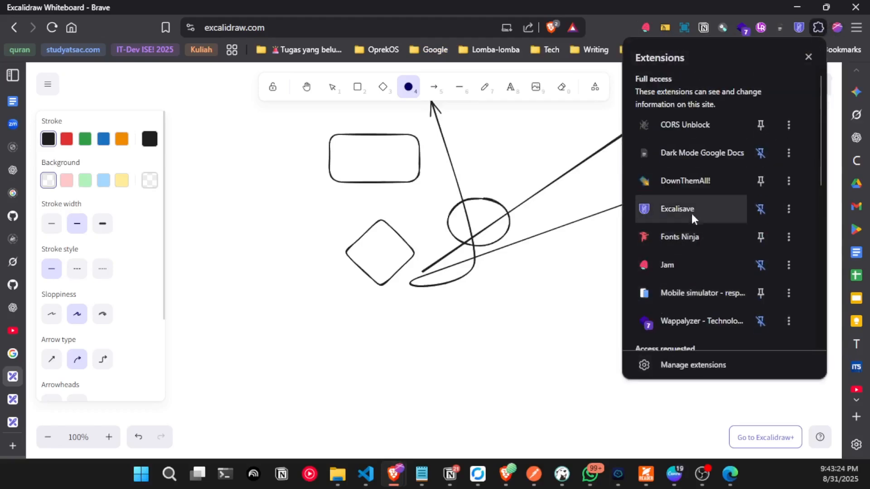
pyautogui.click(684, 365)
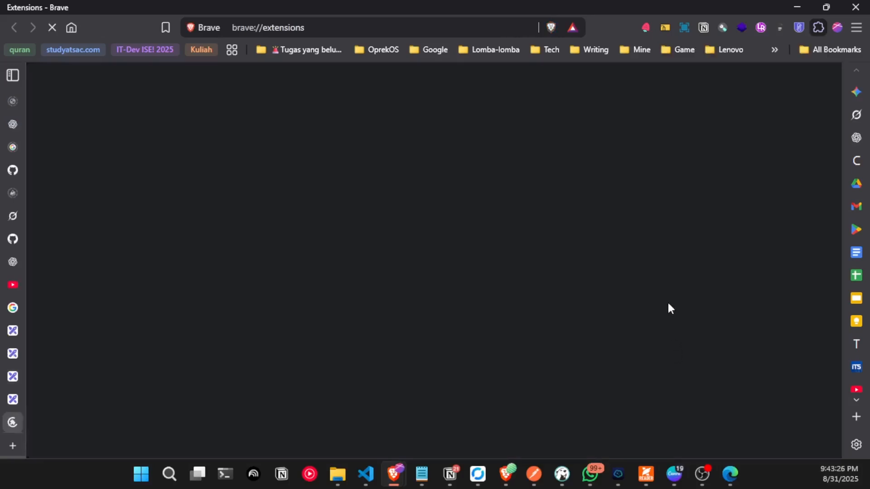
pyautogui.scroll(-10, 406, 255)
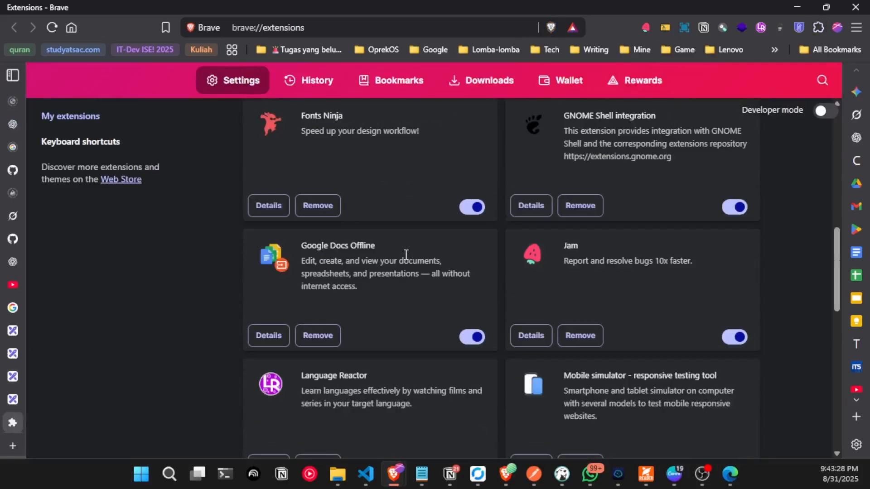
pyautogui.scroll(6, 436, 285)
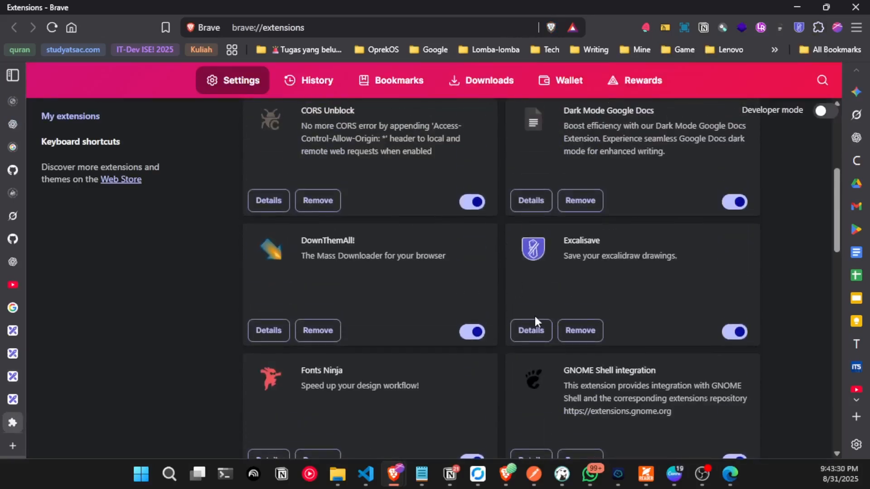
pyautogui.click(531, 330)
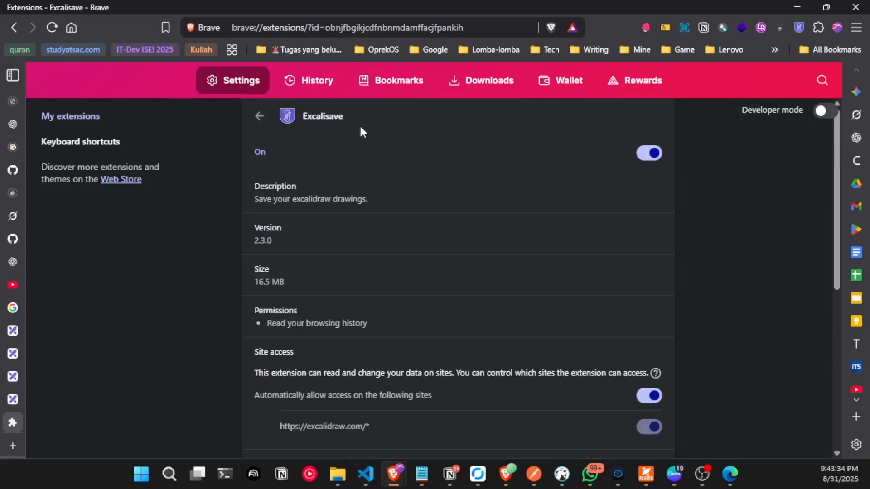
# Review Excalisave's extension details, and return to the original drawing to show its file and export options
pyautogui.scroll(-2, 305, 210)
pyautogui.scroll(1, 341, 273)
pyautogui.scroll(1, 341, 273)
pyautogui.click(16, 334)
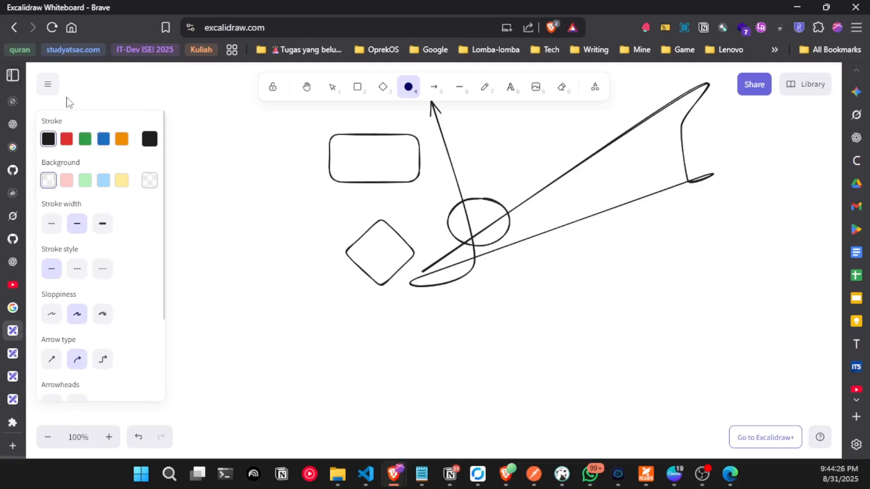
pyautogui.click(47, 84)
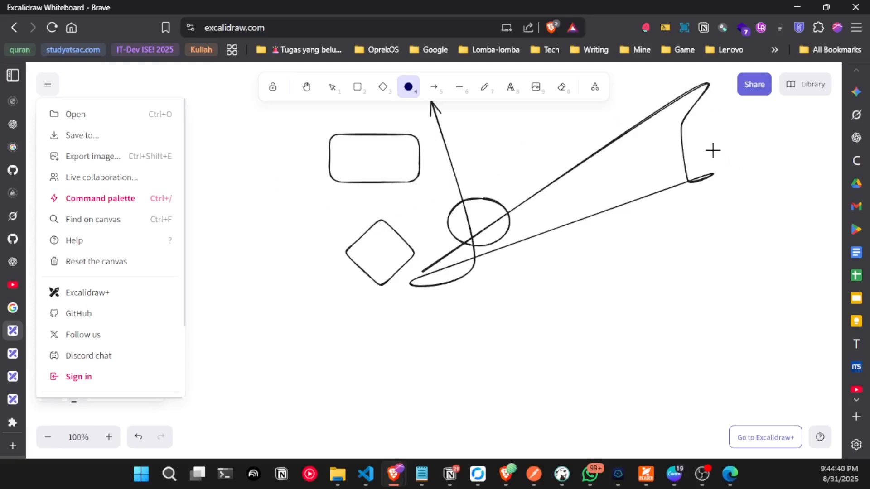
pyautogui.scroll(3, 427, 217)
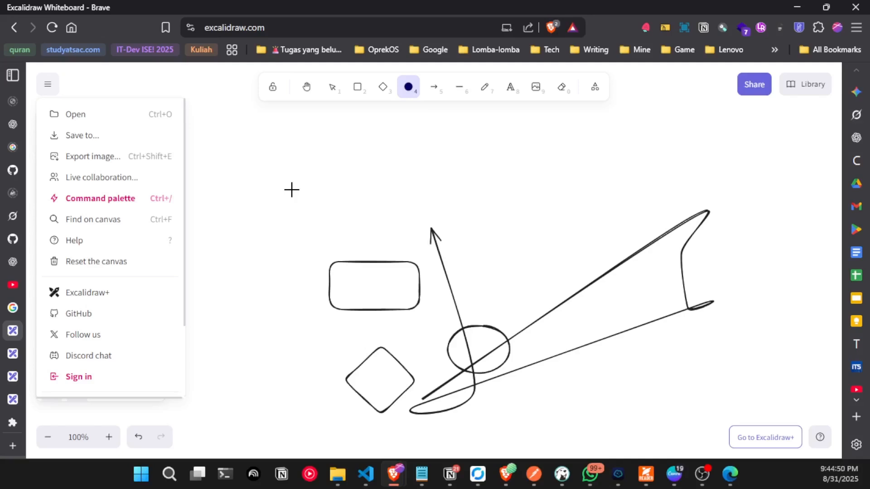
pyautogui.click(358, 88)
pyautogui.click(385, 91)
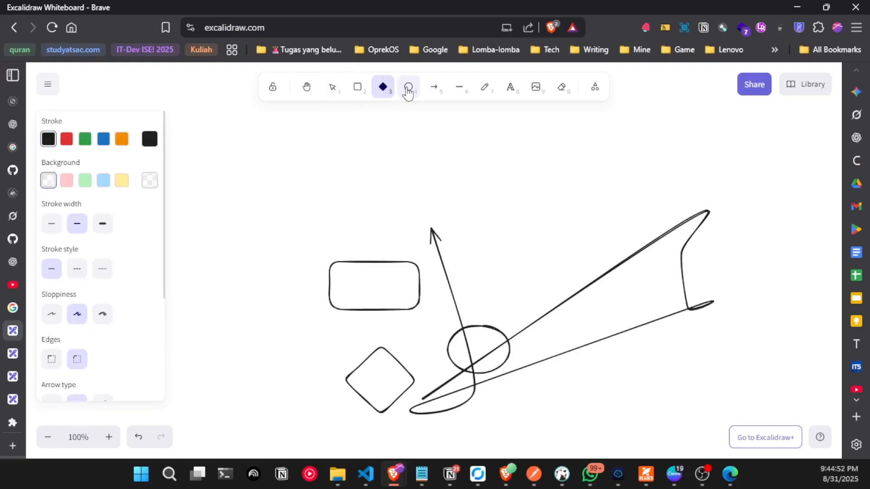
pyautogui.click(409, 88)
pyautogui.click(433, 88)
pyautogui.click(400, 91)
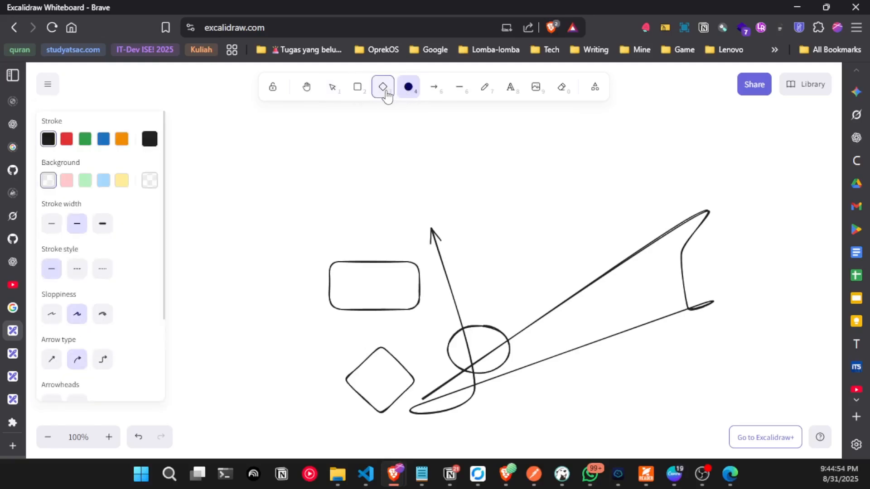
pyautogui.click(382, 90)
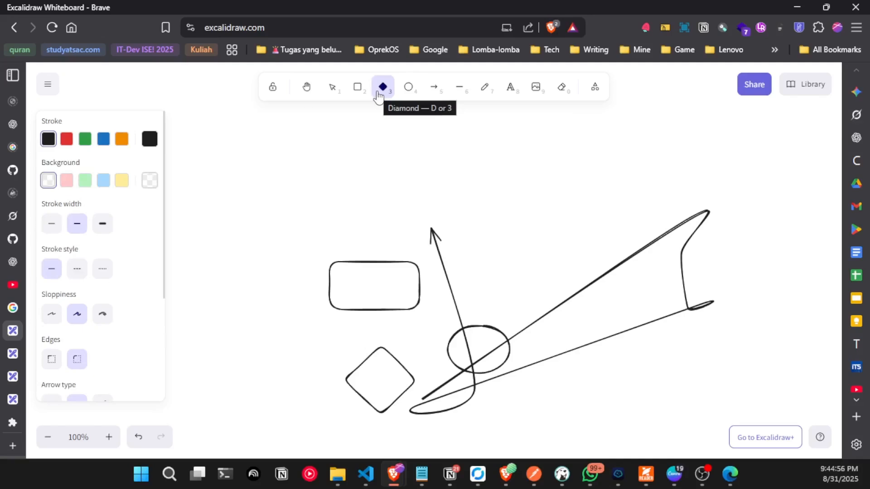
pyautogui.click(432, 88)
pyautogui.click(409, 89)
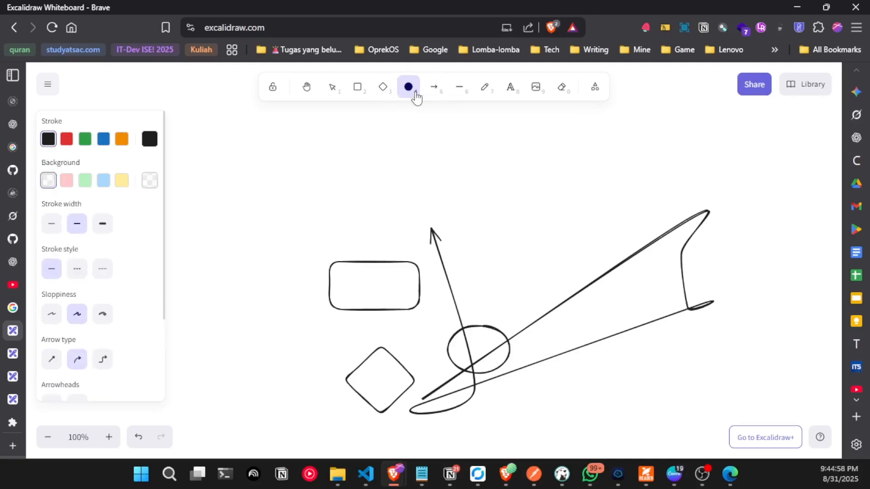
pyautogui.scroll(-3, 495, 190)
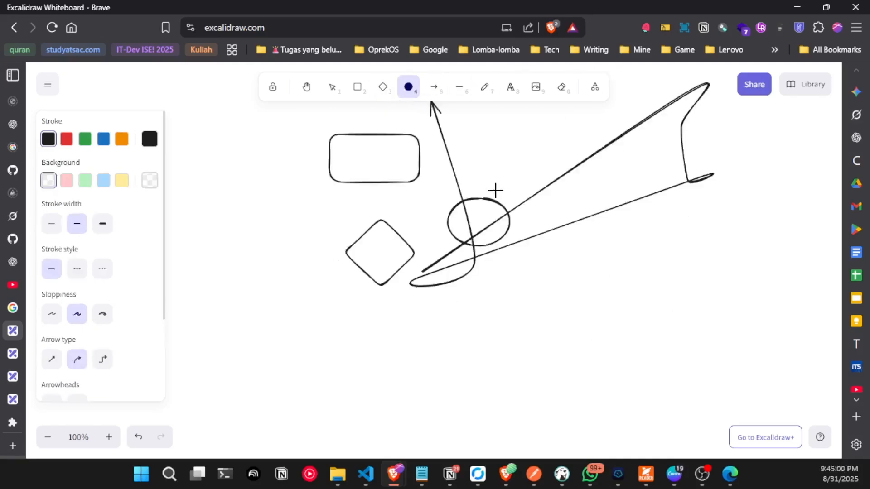
pyautogui.scroll(3, 551, 167)
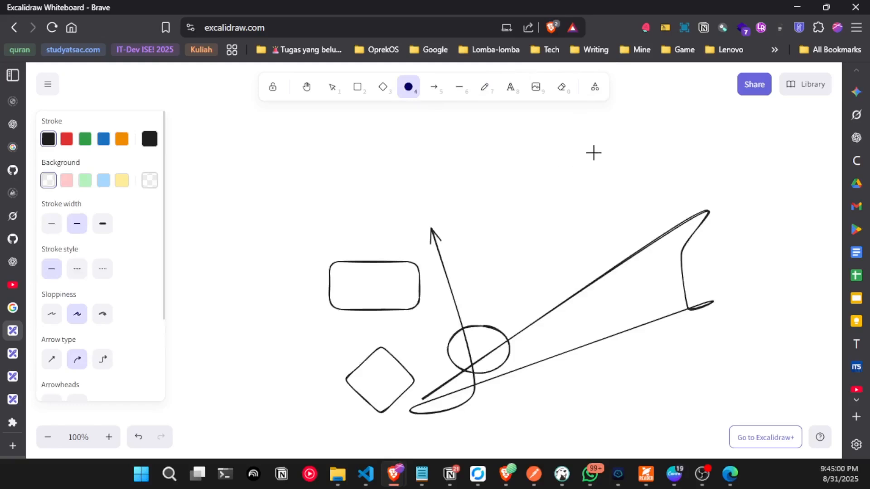
# Search the web for "excalisave" in a new browser tab and open the extension's Chrome Web Store page
pyautogui.click(1, 388)
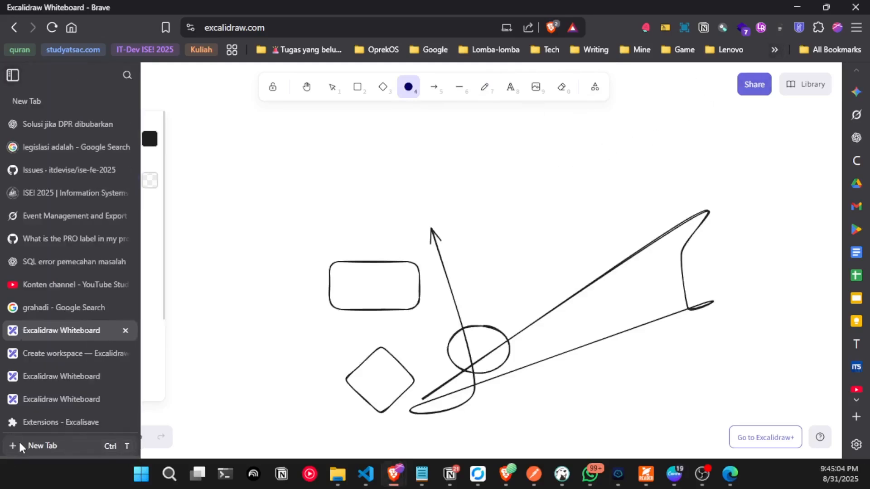
pyautogui.click(20, 442)
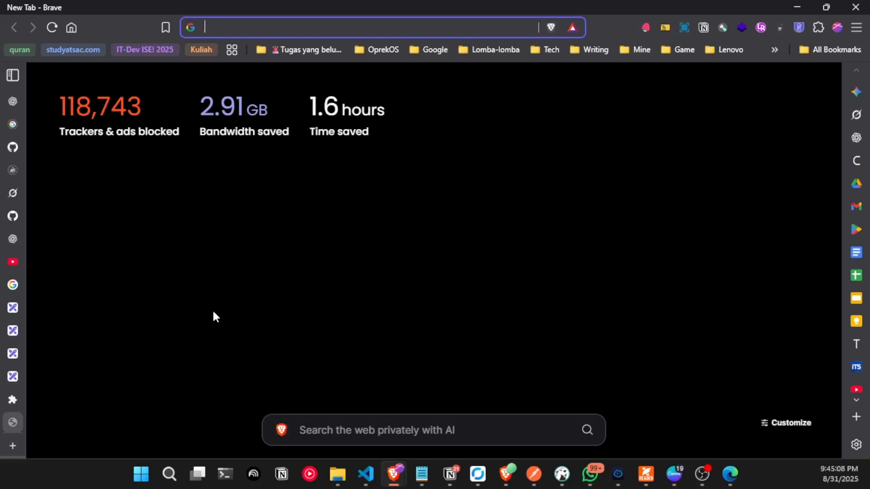
pyautogui.write('excali')
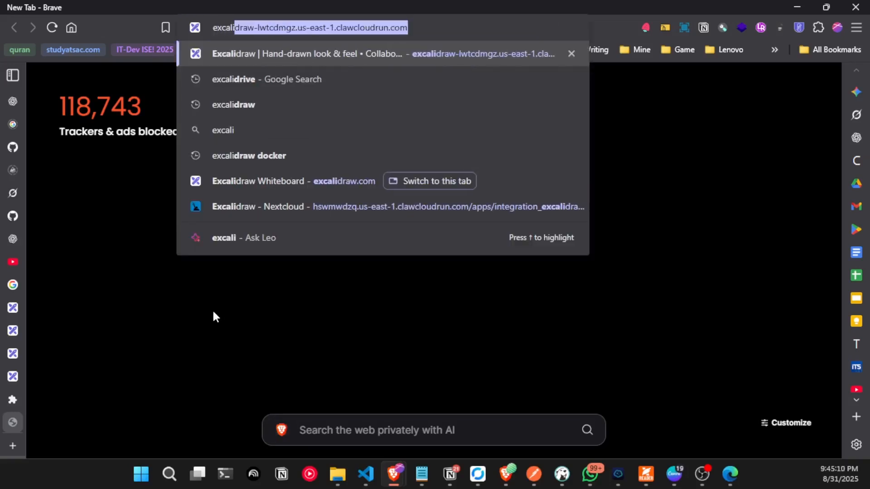
pyautogui.write('save')
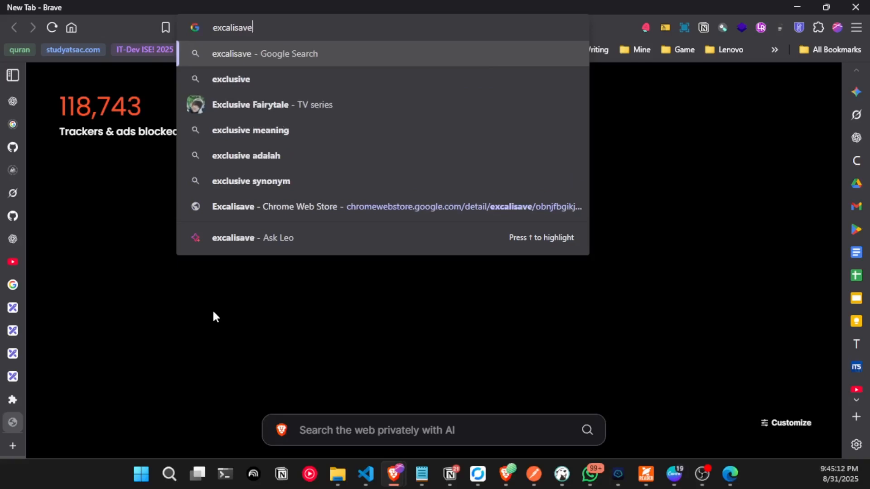
pyautogui.press('Return')
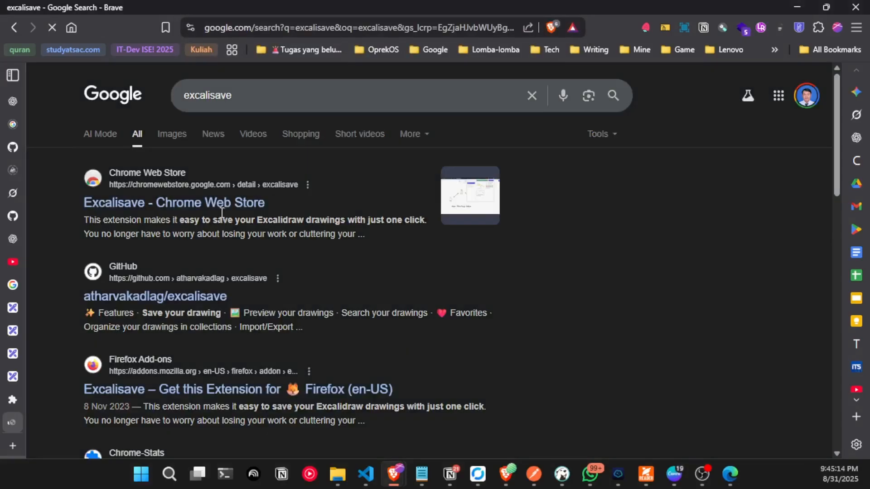
pyautogui.click(245, 191)
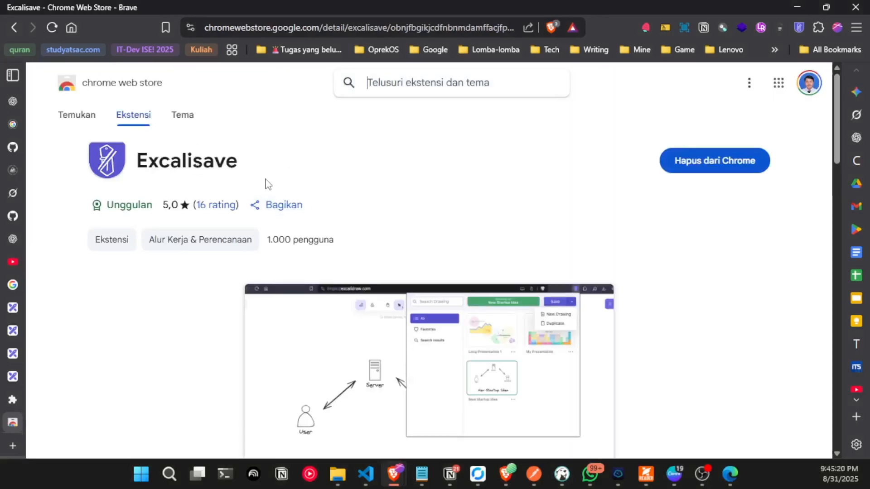
# Review the Excalisave store listing's name, preview image and summary, and return to the original Excalidraw drawing
pyautogui.scroll(-5, 436, 205)
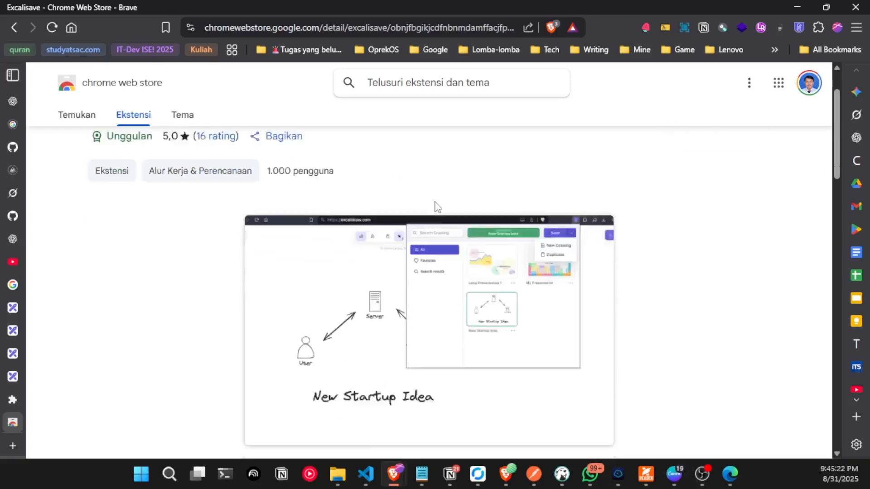
pyautogui.scroll(5, 423, 214)
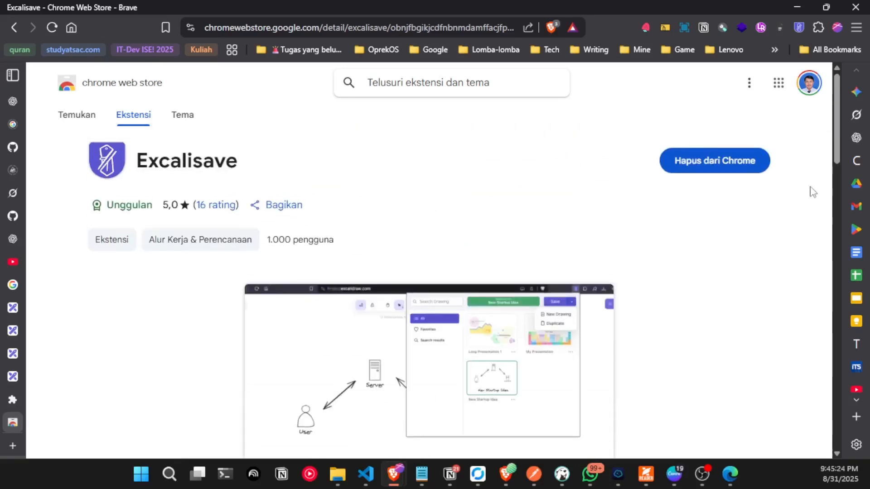
pyautogui.scroll(-5, 472, 330)
pyautogui.scroll(-2, 471, 330)
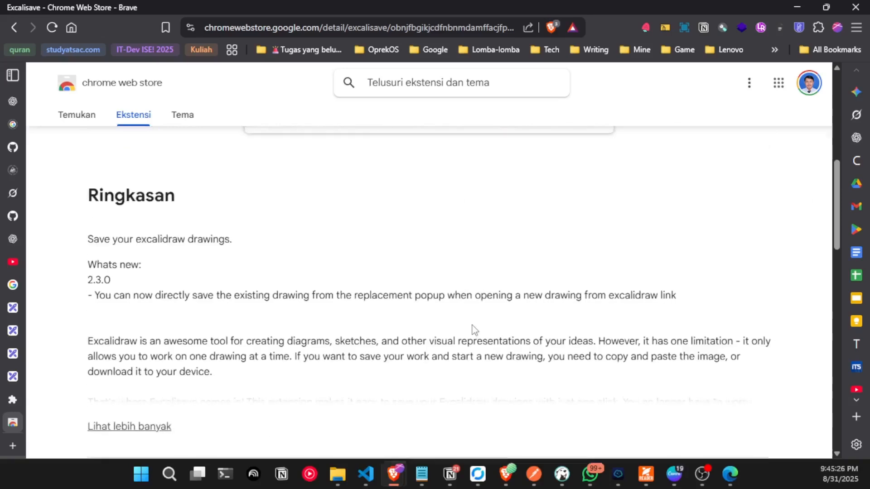
pyautogui.scroll(7, 471, 330)
pyautogui.moveTo(238, 162); pyautogui.dragTo(141, 168)
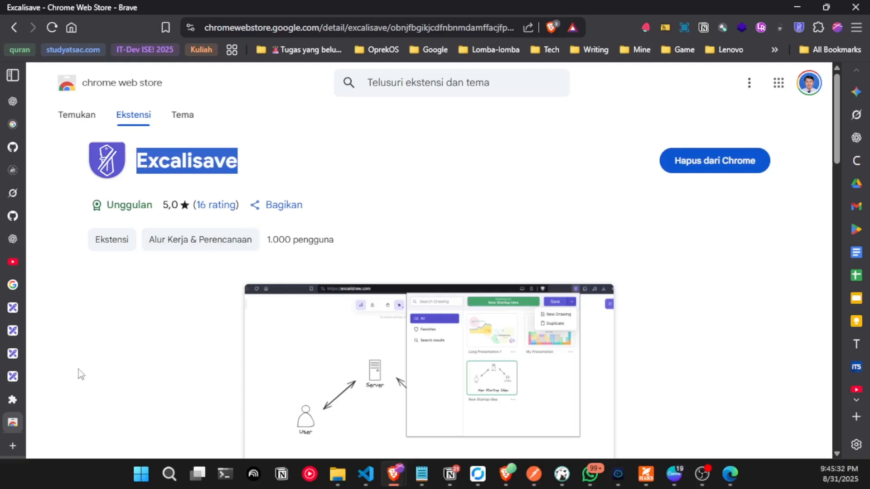
pyautogui.moveTo(15, 398)
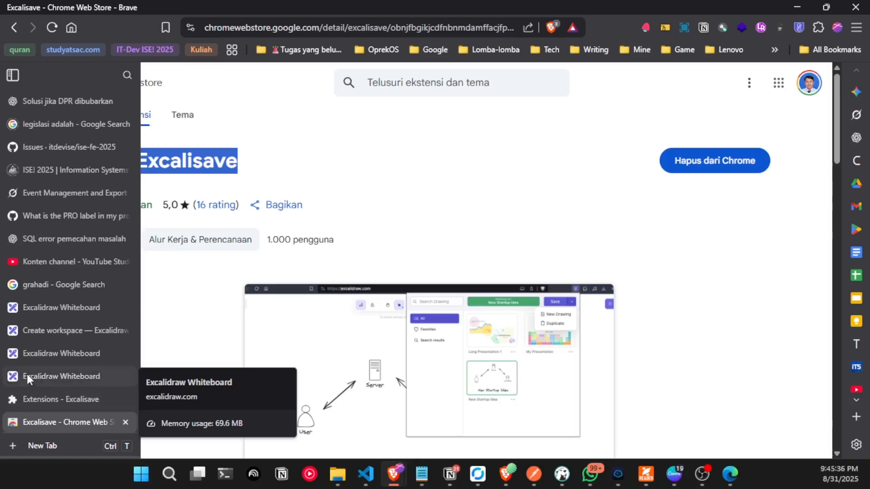
pyautogui.click(42, 309)
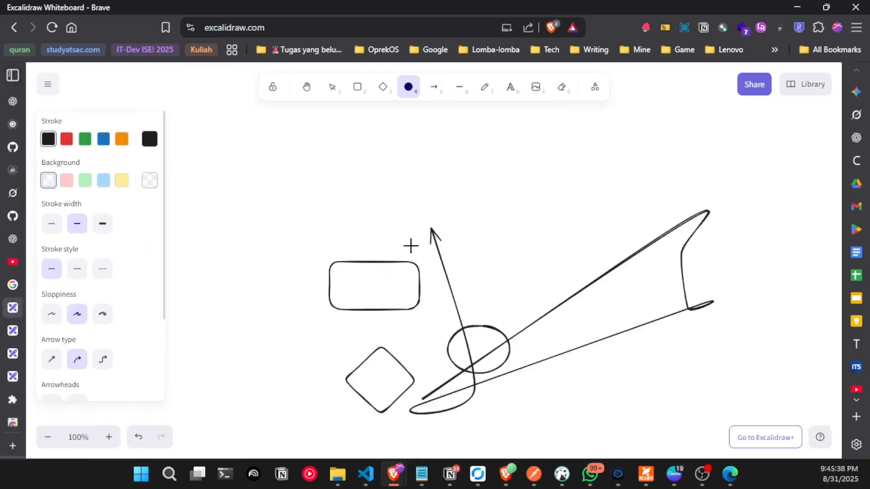
# Draw a large rectangle above the existing shapes, an ellipse overlapping its lower-right corner, and a smaller rectangle beside it
pyautogui.scroll(-3, 408, 243)
pyautogui.scroll(3, 408, 243)
pyautogui.click(358, 87)
pyautogui.moveTo(294, 132); pyautogui.dragTo(386, 196)
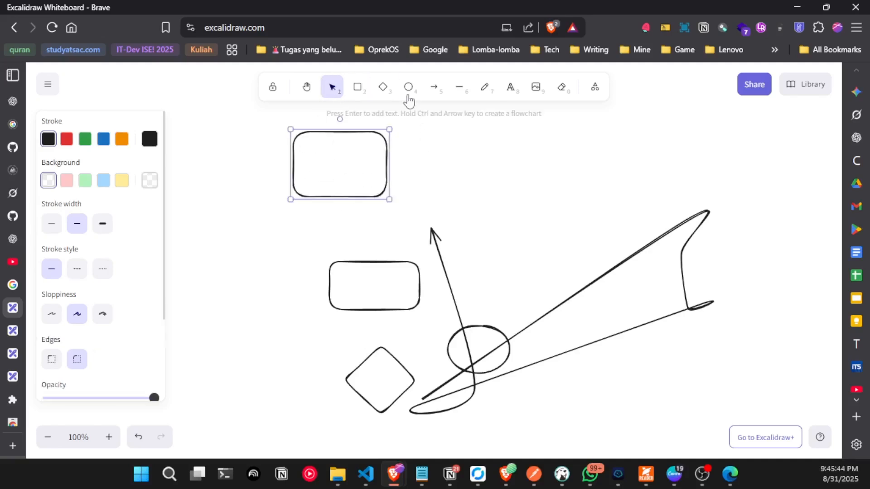
pyautogui.click(408, 86)
pyautogui.moveTo(419, 221); pyautogui.dragTo(421, 220)
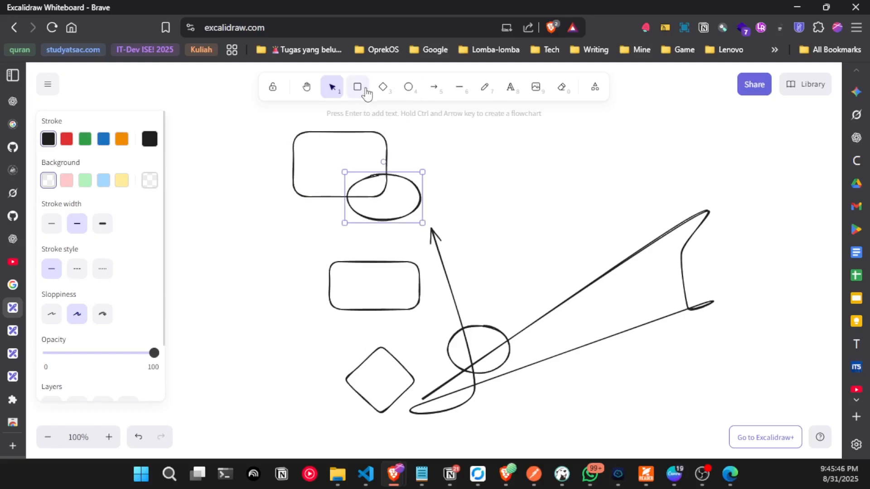
pyautogui.press('r')
pyautogui.moveTo(402, 149); pyautogui.dragTo(462, 189)
# Add the text "Test" on the canvas to the right of the smaller upper rectangle
pyautogui.doubleClick(515, 168)
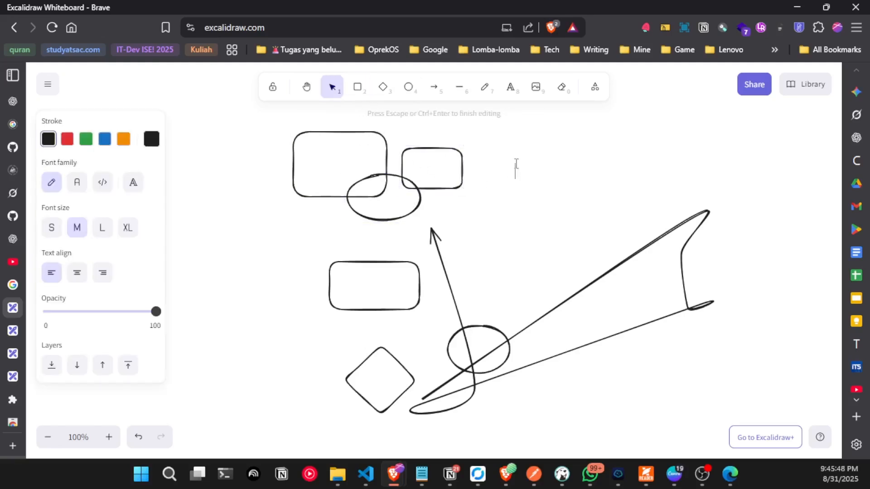
pyautogui.press('Escape')
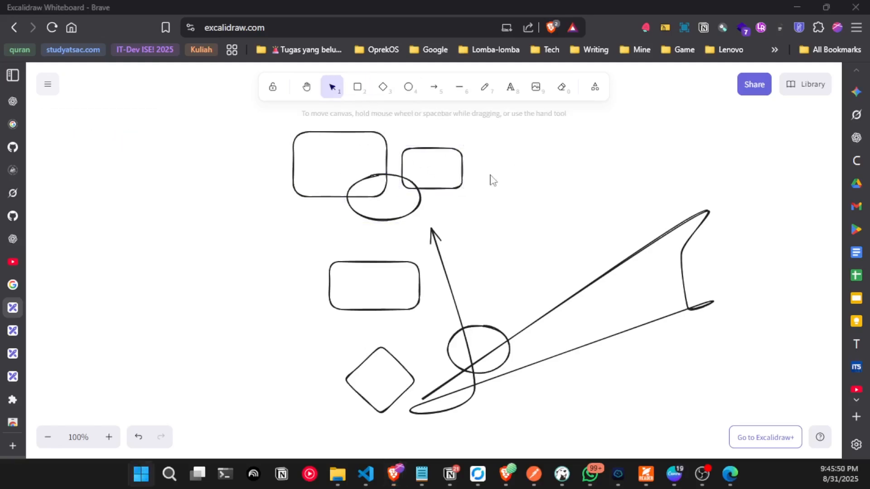
pyautogui.doubleClick(495, 169)
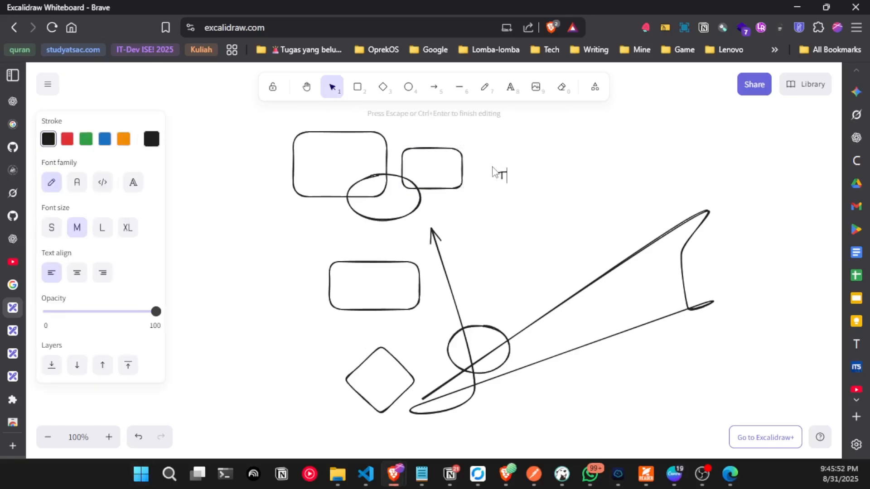
pyautogui.write('Test')
pyautogui.click(574, 152)
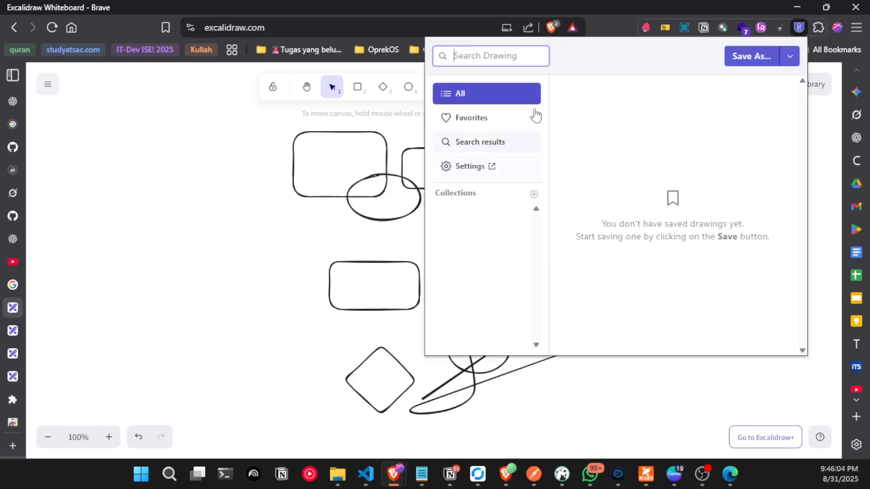
# Save the current drawing in the Excalisave extension under the name "Diagram 1"
pyautogui.click(765, 65)
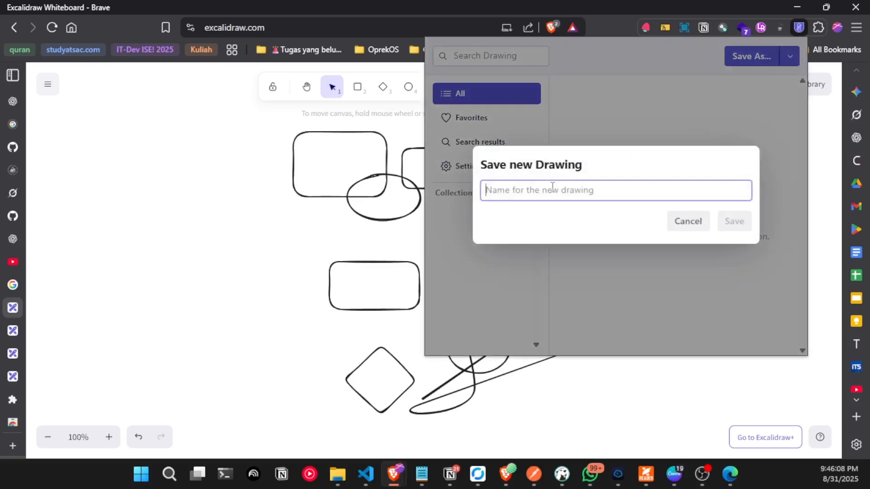
pyautogui.write('De')
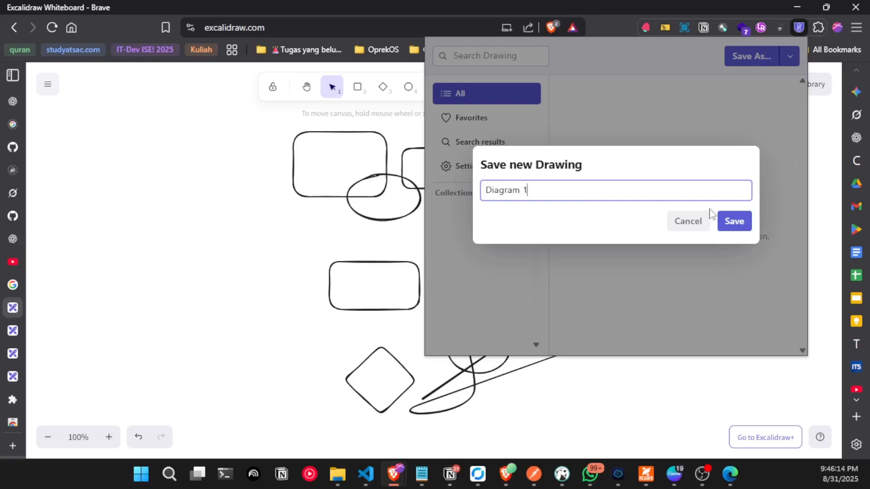
pyautogui.click(743, 224)
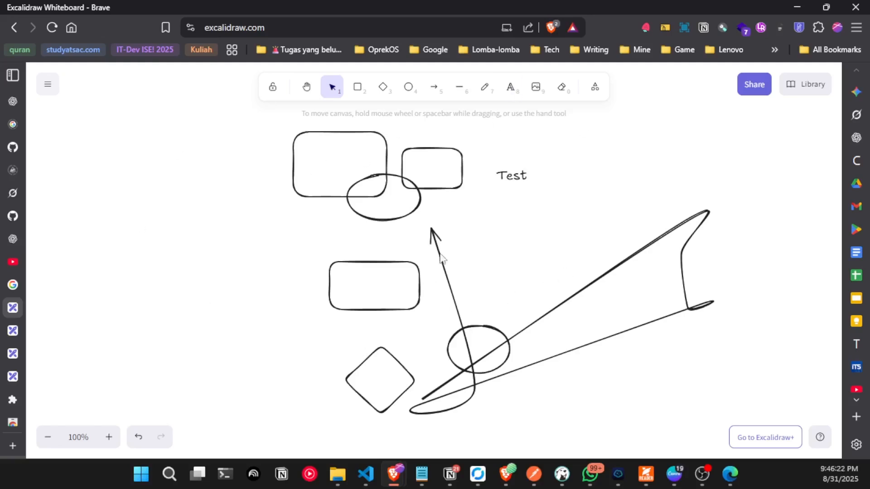
# Draw a small rectangle just below the large upper rectangle, to the left of the overlapping ellipse
pyautogui.click(51, 89)
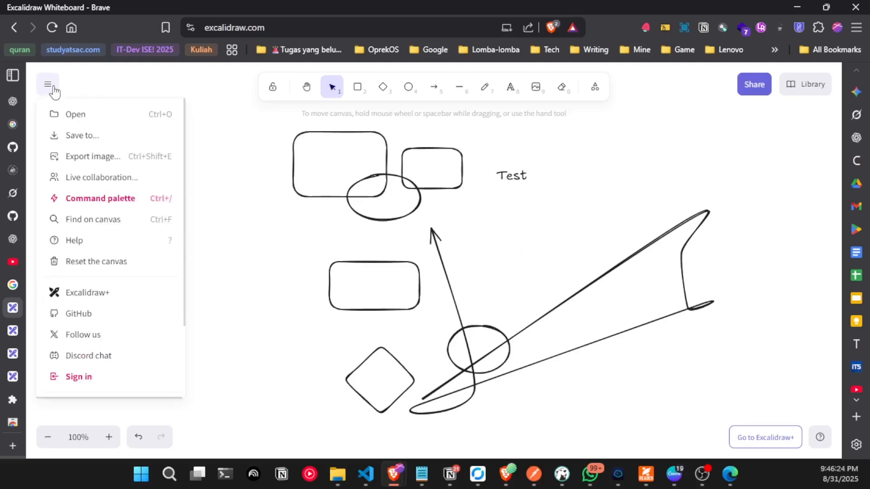
pyautogui.click(78, 83)
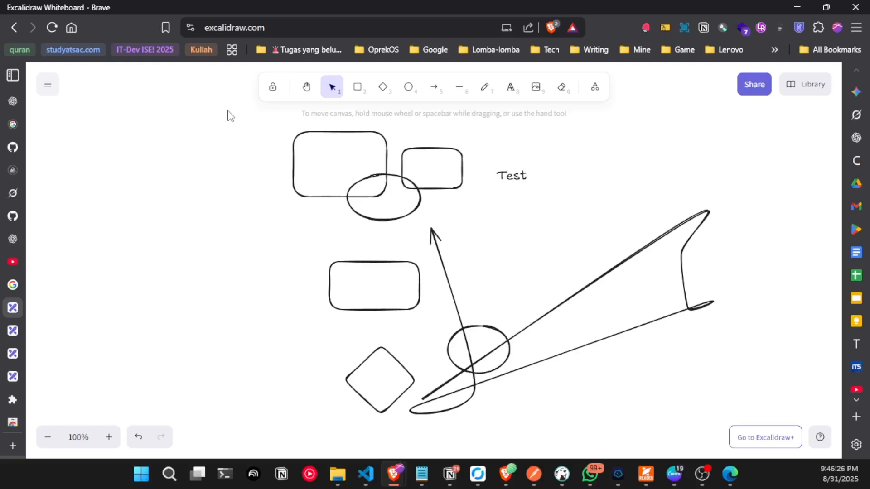
pyautogui.click(358, 87)
pyautogui.moveTo(283, 201)
pyautogui.mouseDown()
pyautogui.moveTo(322, 245)
pyautogui.moveTo(337, 243)
pyautogui.mouseUp()
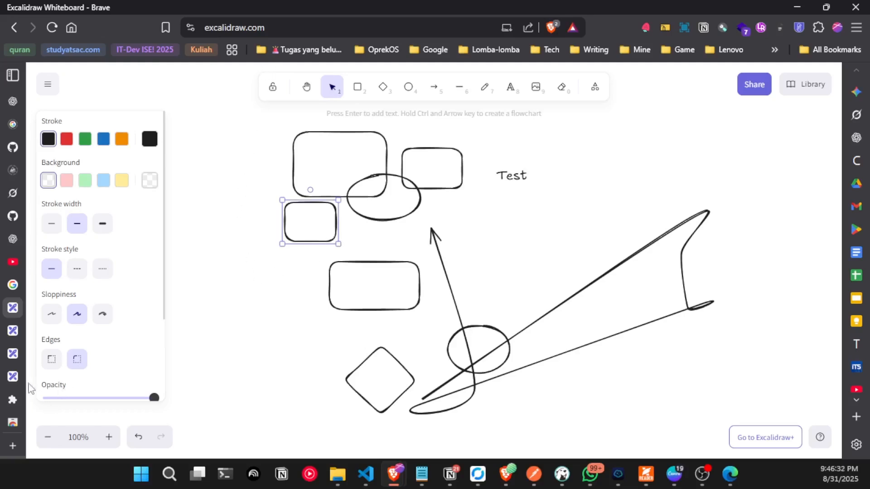
# Close the Excalidraw+ workspace tab and the two extra Excalidraw whiteboard tabs, keeping the original drawing open
pyautogui.moveTo(12, 333)
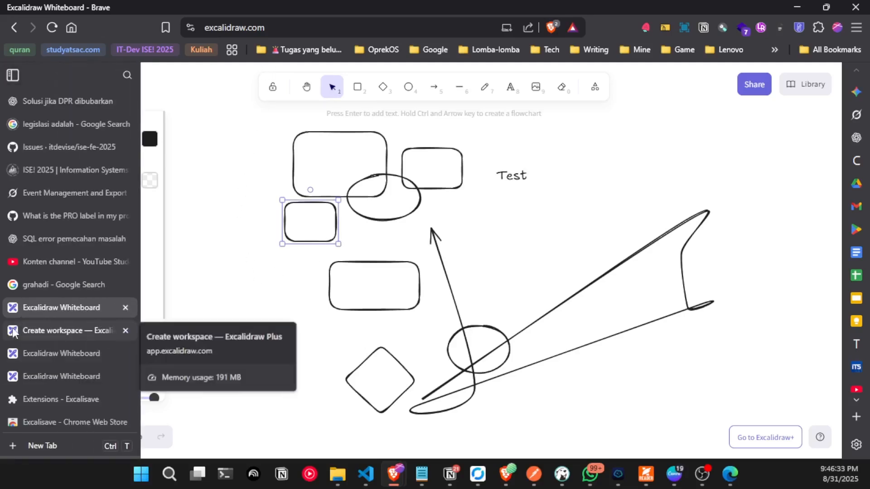
pyautogui.middleClick(28, 358)
pyautogui.middleClick(34, 369)
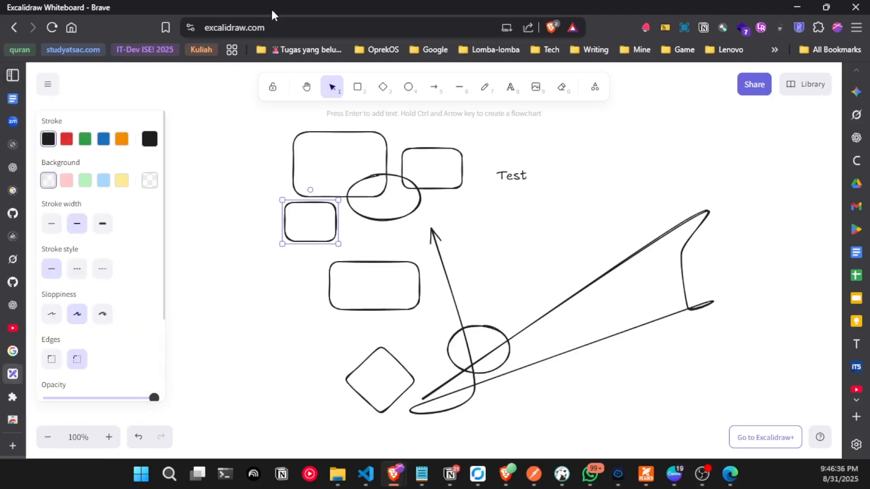
# Open excalidraw.com in a new browser tab using the address copied from the current tab
pyautogui.click(274, 26)
pyautogui.hotkey('ctrl', 'c')
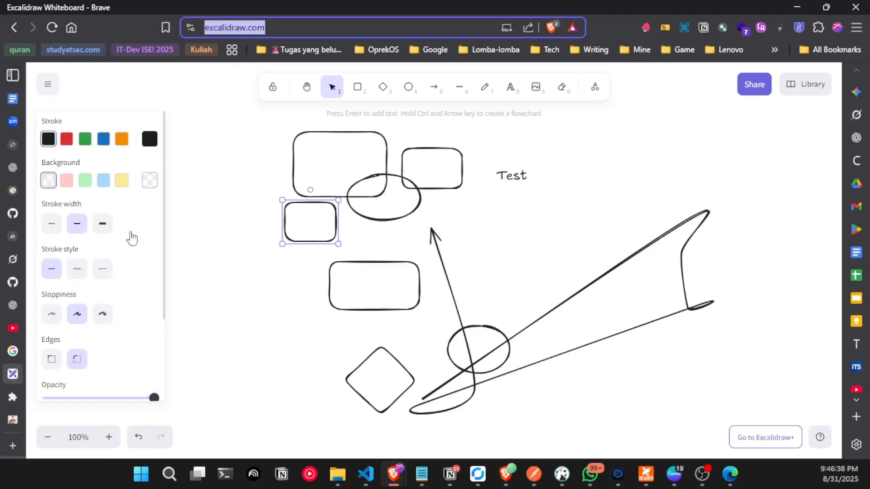
pyautogui.moveTo(21, 436)
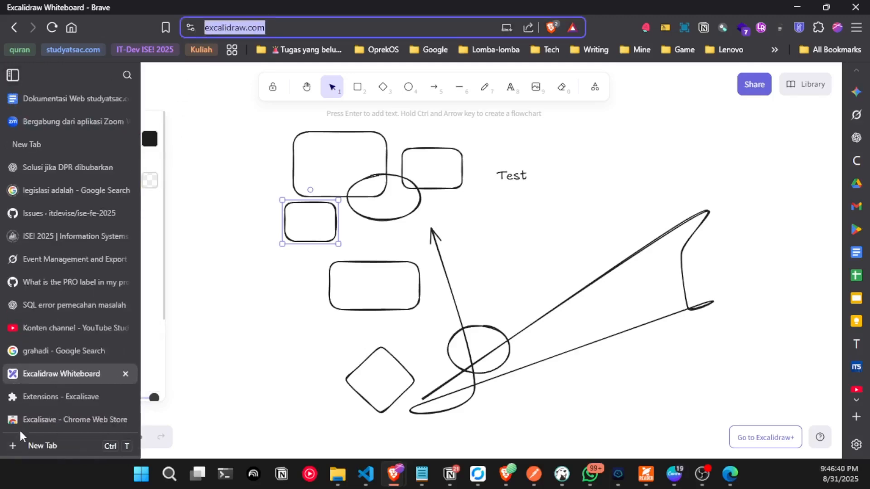
pyautogui.click(42, 444)
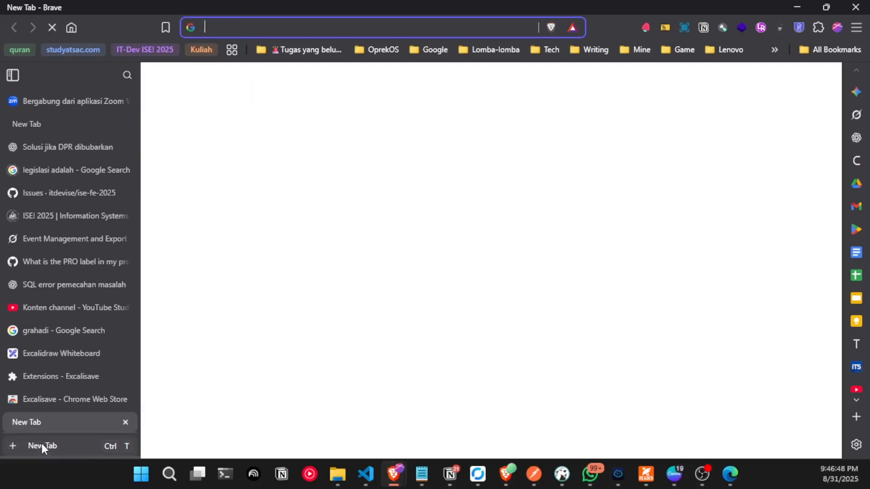
pyautogui.hotkey('ctrl', 'v')
pyautogui.press('Return')
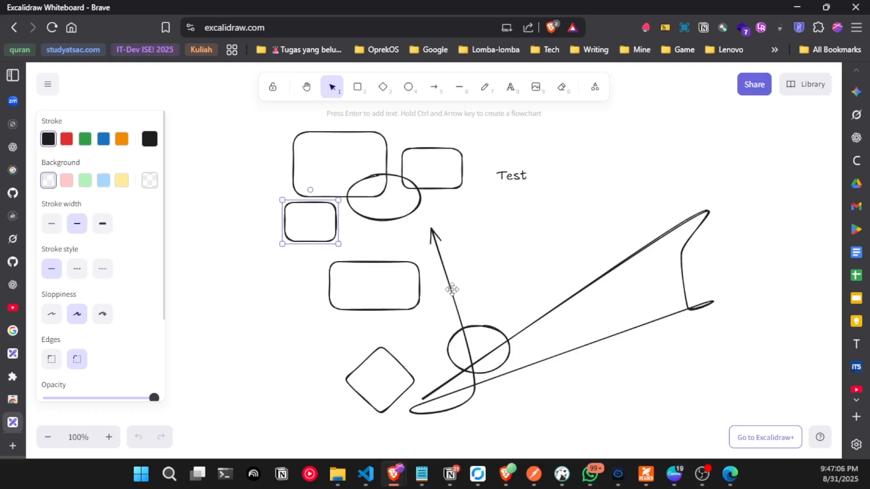
pyautogui.click(535, 278)
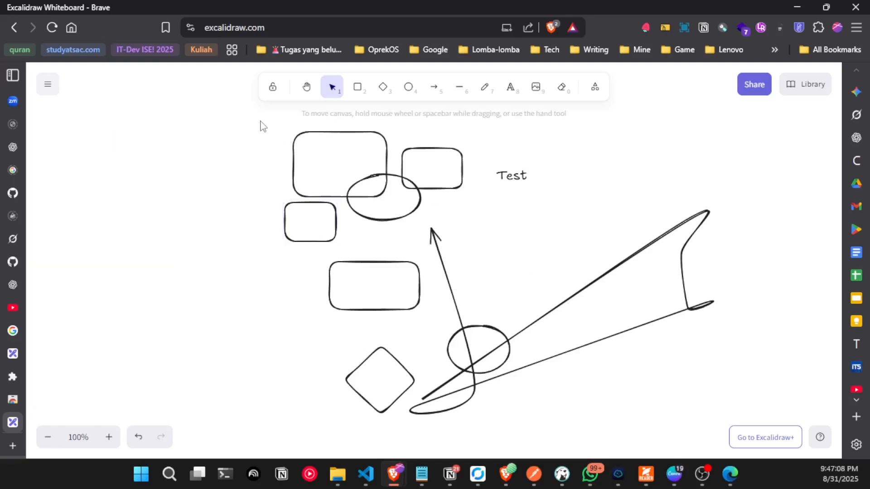
pyautogui.moveTo(261, 121)
pyautogui.mouseDown()
pyautogui.moveTo(454, 141)
pyautogui.moveTo(726, 205)
pyautogui.moveTo(742, 363)
pyautogui.moveTo(734, 422)
pyautogui.mouseUp()
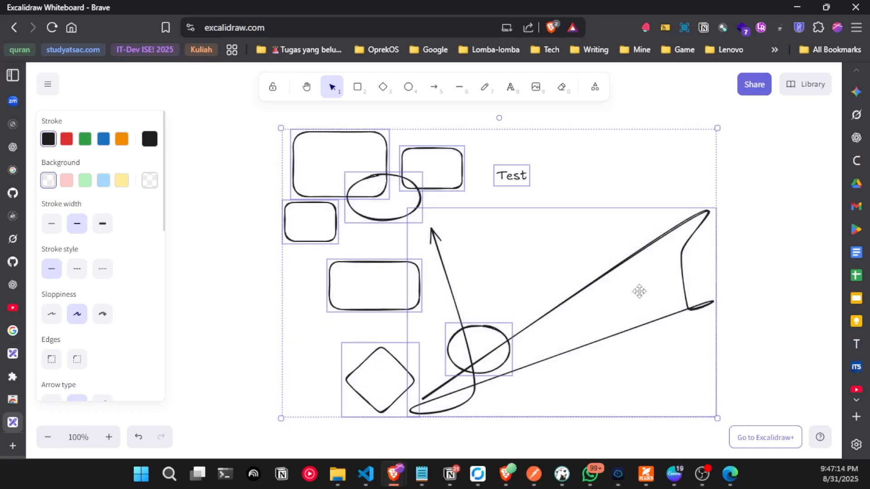
pyautogui.click(643, 117)
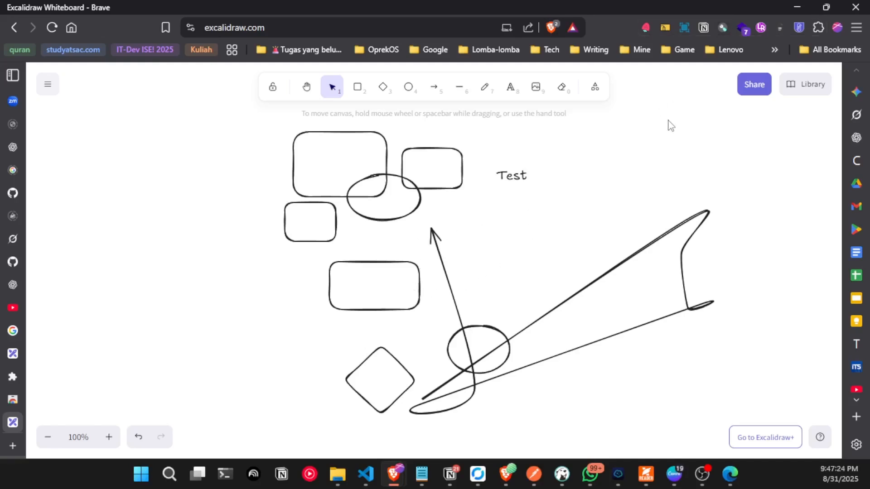
# Start a new blank drawing from the Excalisave extension
pyautogui.click(798, 28)
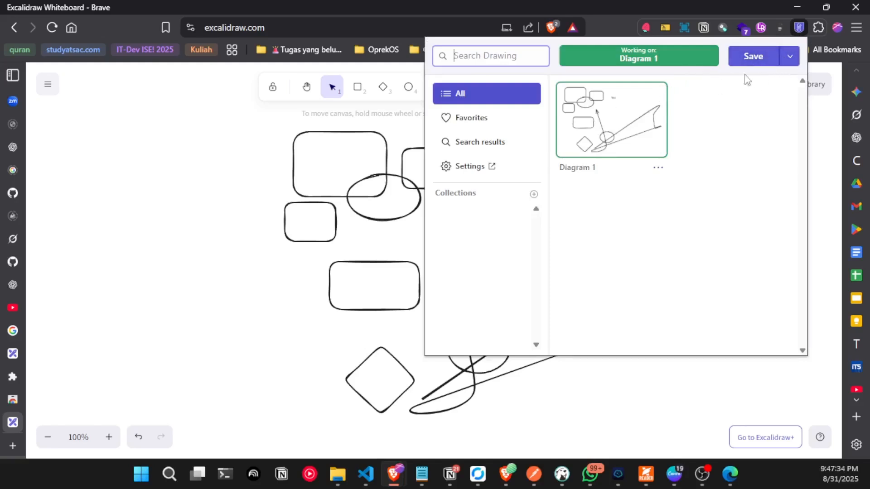
pyautogui.click(788, 61)
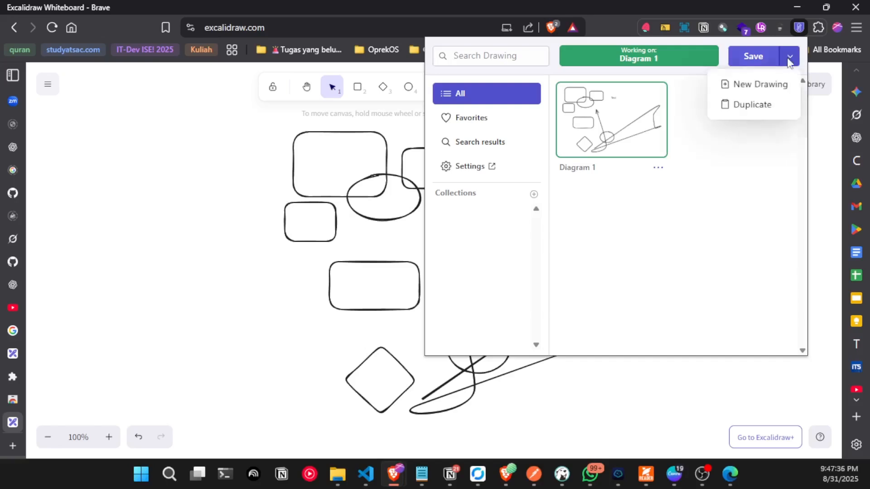
pyautogui.click(757, 90)
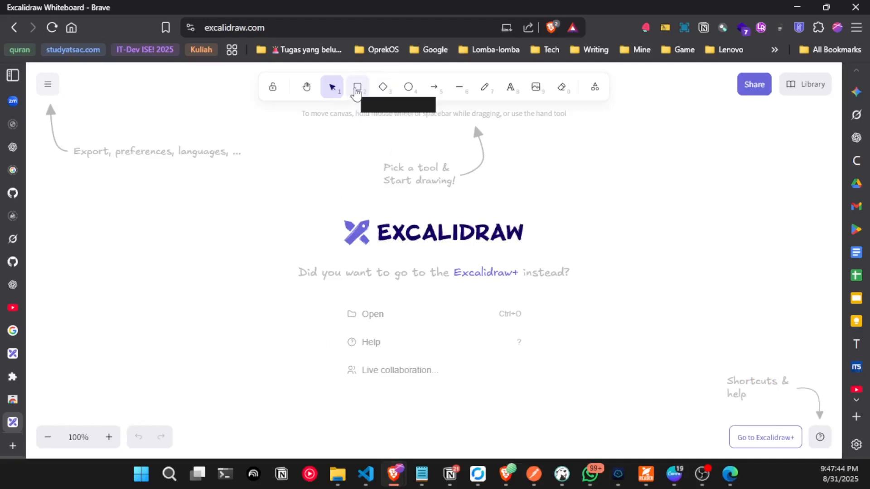
# Draw a tall rectangle, a wide flat rectangle overlapping its lower-right corner, and a square below them
pyautogui.click(357, 89)
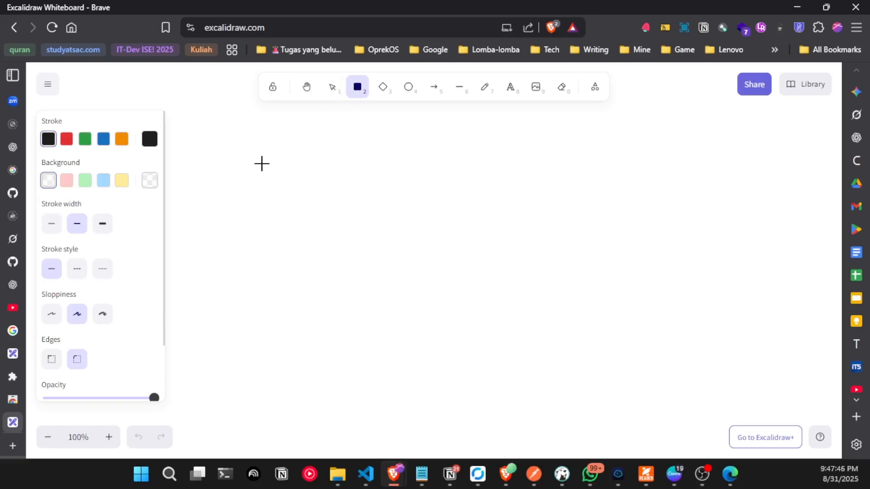
pyautogui.moveTo(254, 218); pyautogui.dragTo(306, 140)
pyautogui.click(357, 86)
pyautogui.moveTo(287, 192); pyautogui.dragTo(415, 266)
pyautogui.press('r')
pyautogui.moveTo(398, 235); pyautogui.dragTo(287, 313)
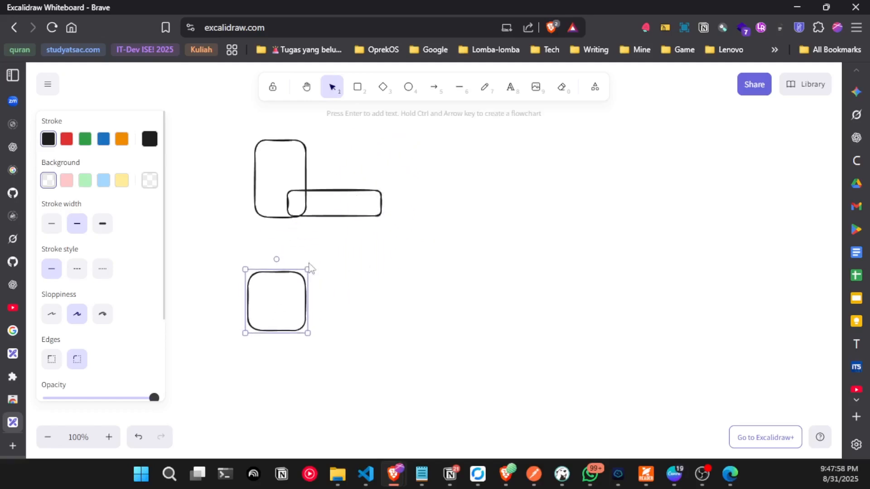
pyautogui.click(345, 202)
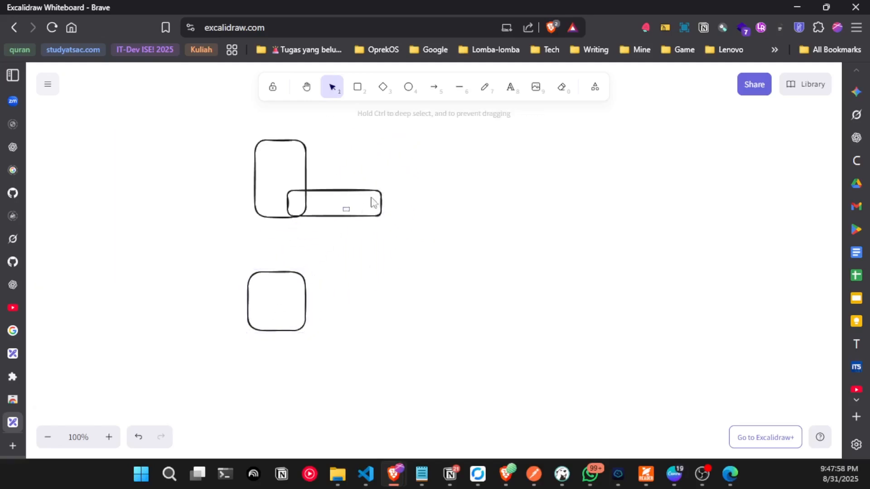
# Draw a slanted straight line from just below the overlapping rectangles into the square
pyautogui.click(459, 86)
pyautogui.moveTo(292, 231); pyautogui.dragTo(276, 289)
pyautogui.click(355, 238)
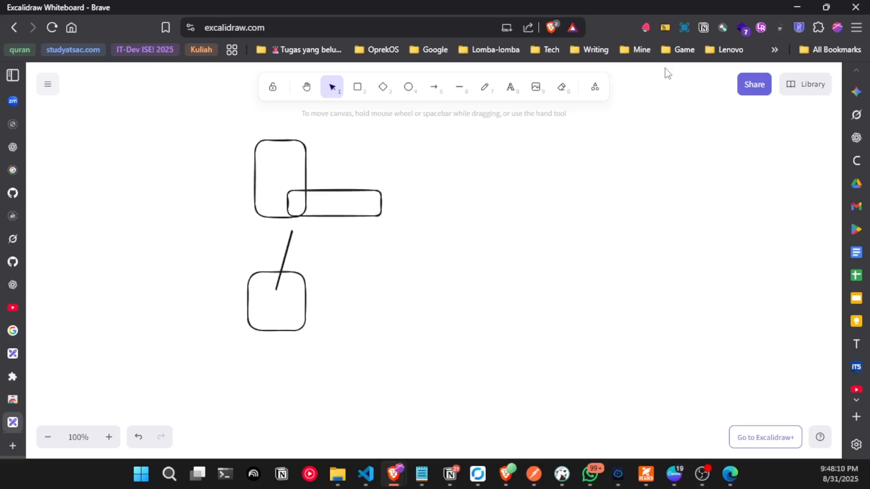
# Save the new drawing in the Excalisave extension under the name "Diagram 2"
pyautogui.click(798, 29)
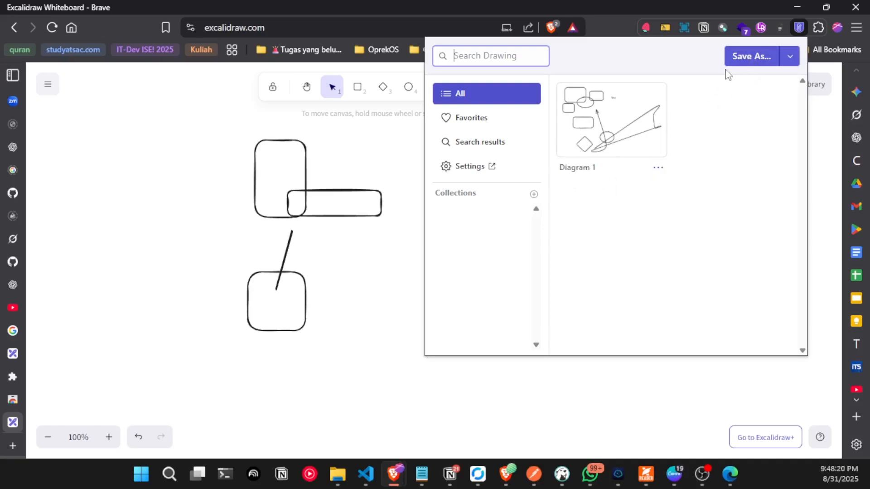
pyautogui.click(743, 59)
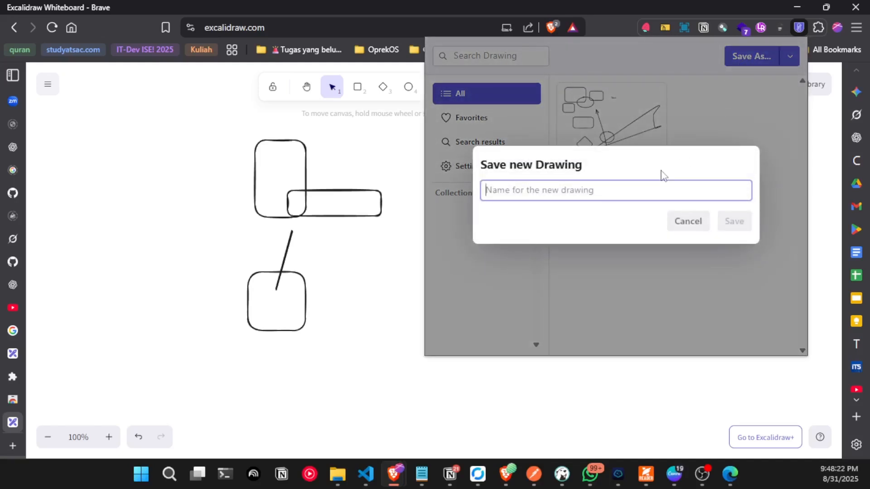
pyautogui.write('Diagram 2')
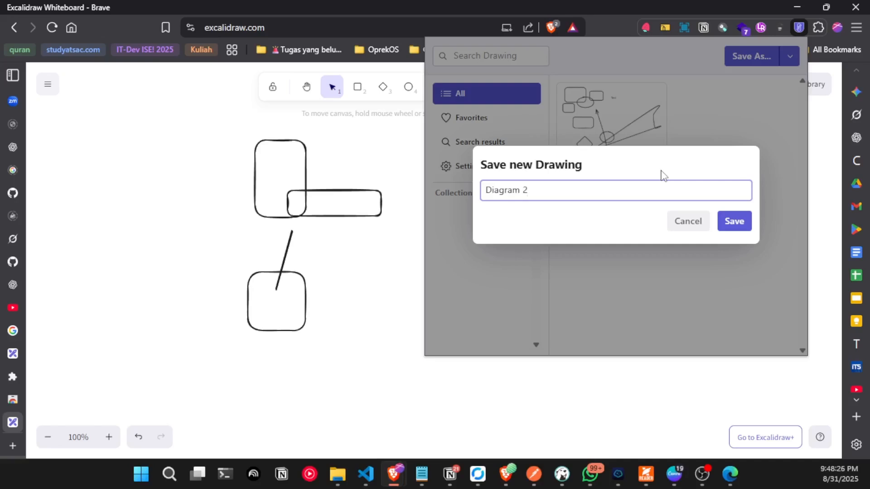
pyautogui.click(726, 222)
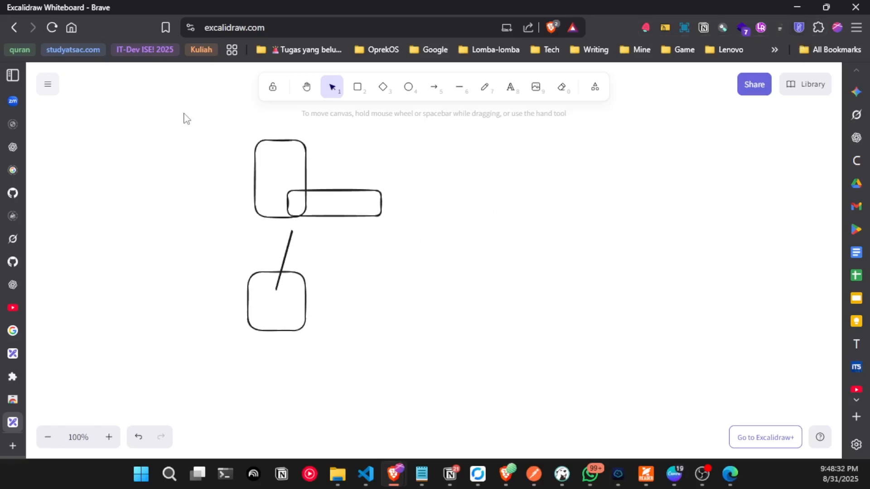
# Switch back and forth between the saved drawings Diagram 1 and Diagram 2 in Excalisave, ending on Diagram 1
pyautogui.click(800, 28)
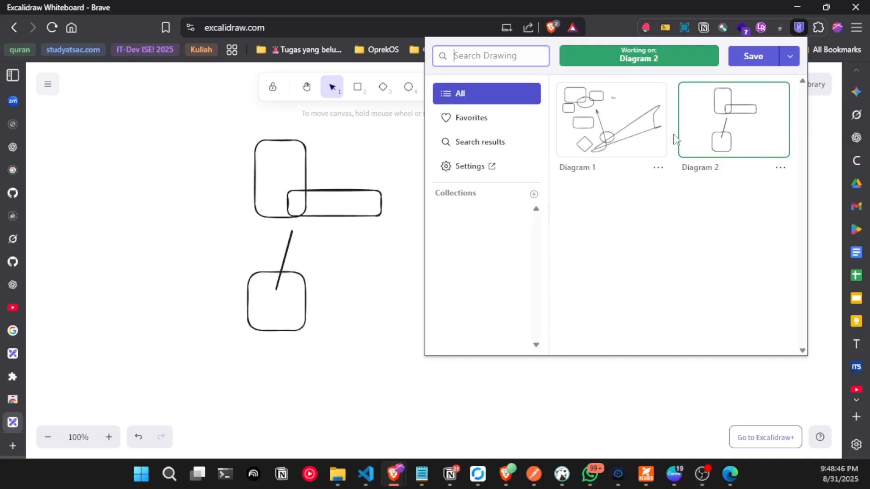
pyautogui.click(629, 121)
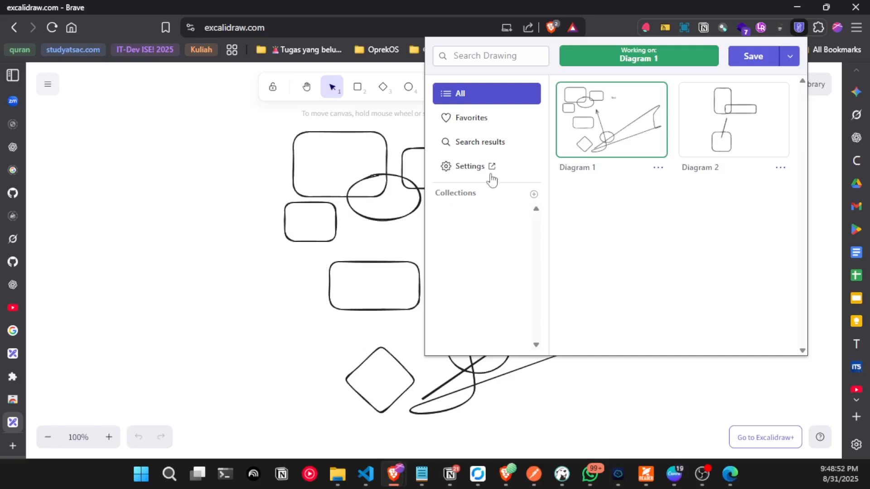
pyautogui.click(695, 128)
pyautogui.click(603, 129)
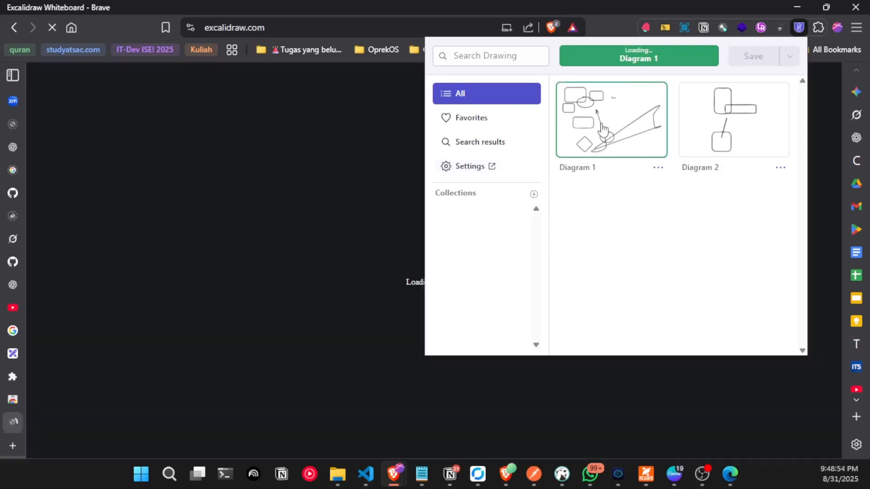
pyautogui.click(696, 108)
pyautogui.click(634, 117)
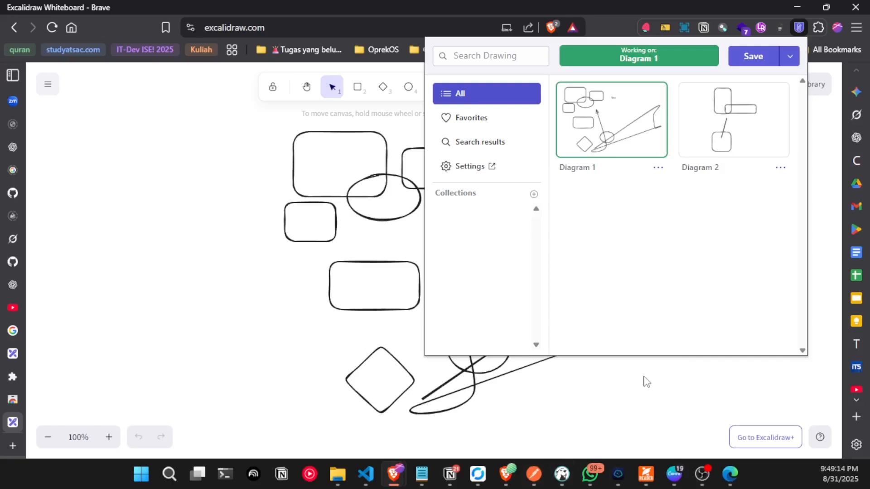
# Switch to Microsoft Edge, add a blank tab, and reload excalidraw.com in the original tab to close the shareable link dialog
pyautogui.click(730, 474)
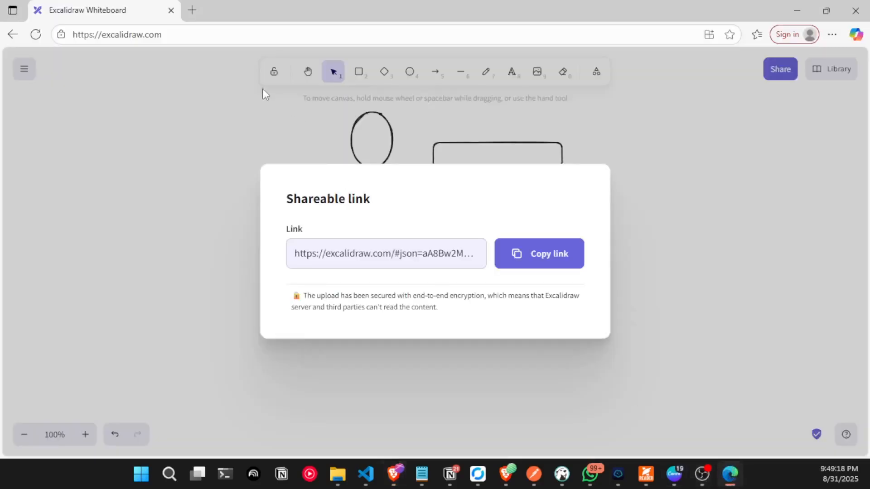
pyautogui.click(194, 7)
pyautogui.click(130, 6)
pyautogui.click(266, 28)
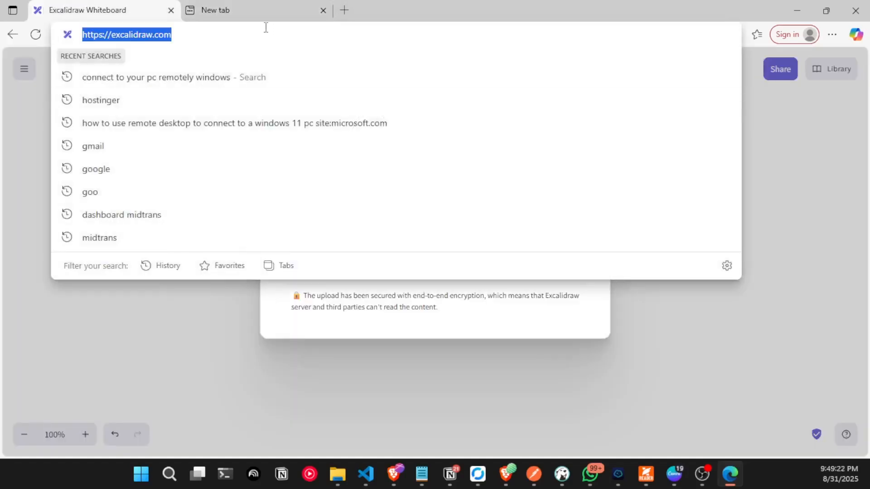
pyautogui.press('Return')
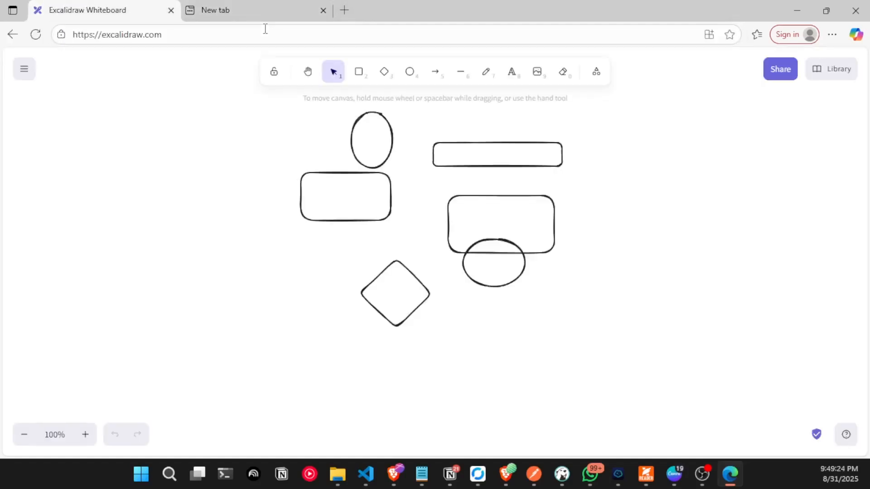
pyautogui.hotkey('ctrl', 'Tab')
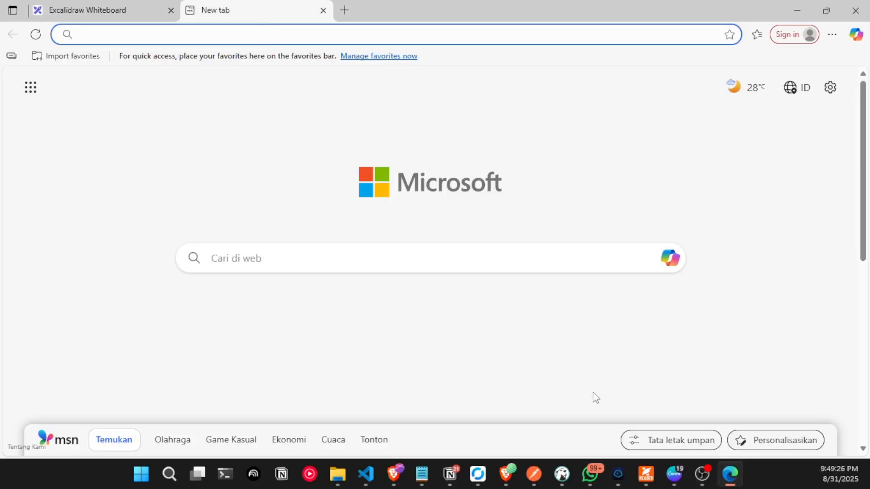
pyautogui.click(115, 14)
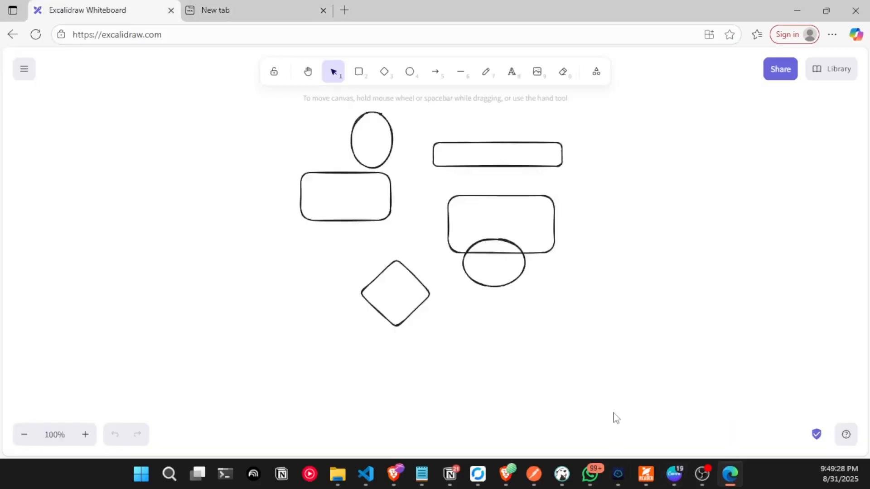
# Return to the Brave window showing the Diagram 1 drawing
pyautogui.moveTo(403, 481)
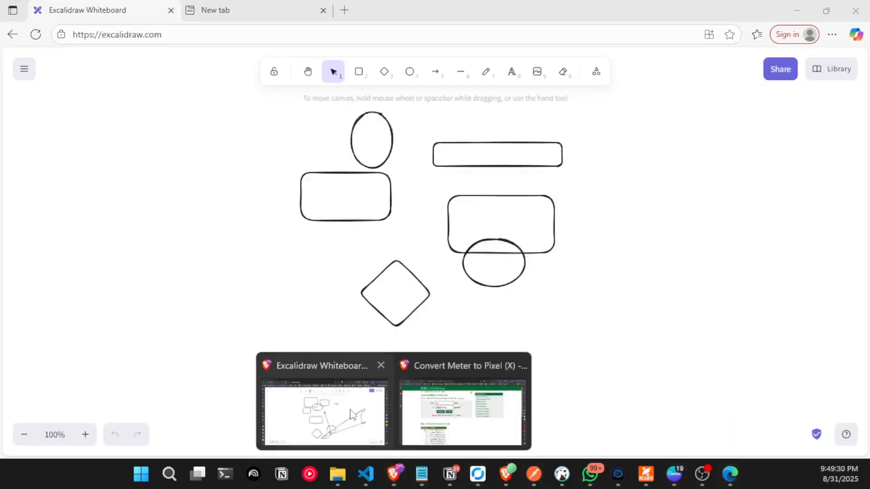
pyautogui.click(334, 404)
pyautogui.click(247, 229)
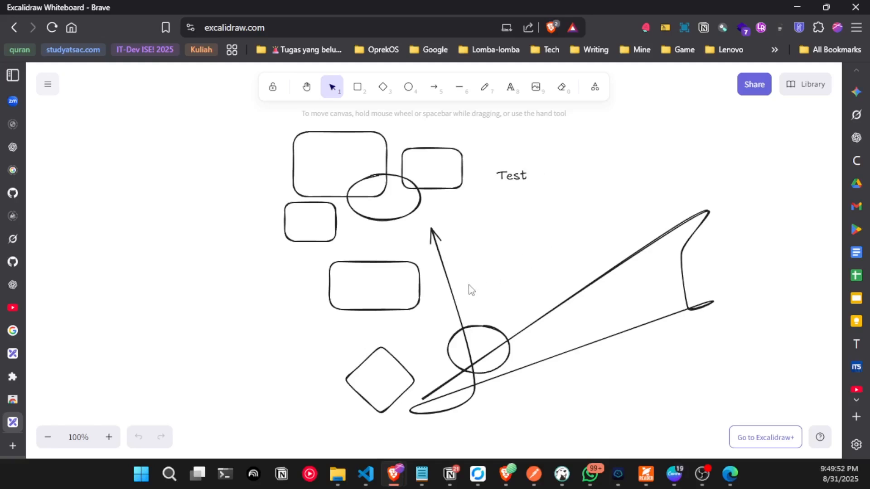
pyautogui.moveTo(244, 131)
pyautogui.mouseDown()
pyautogui.moveTo(670, 350)
pyautogui.moveTo(698, 404)
pyautogui.moveTo(778, 430)
pyautogui.mouseUp()
pyautogui.click(794, 259)
pyautogui.moveTo(187, 123)
pyautogui.mouseDown()
pyautogui.moveTo(583, 268)
pyautogui.moveTo(761, 415)
pyautogui.moveTo(763, 439)
pyautogui.mouseUp()
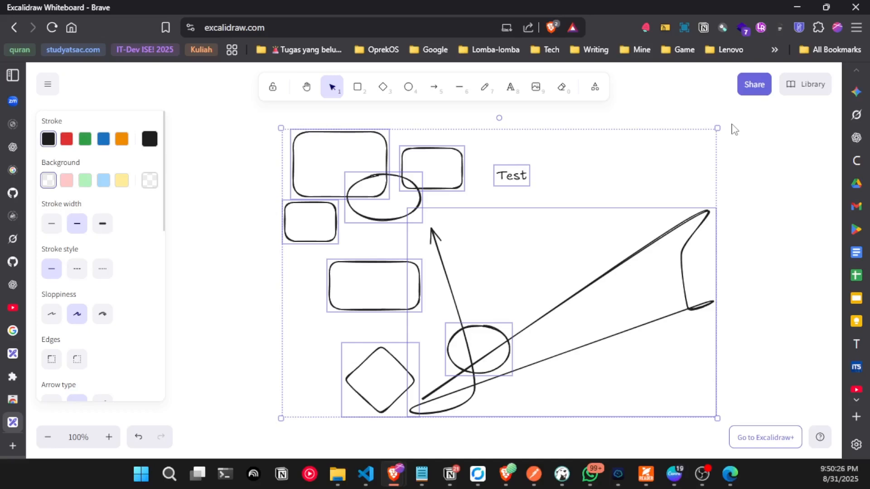
pyautogui.click(171, 197)
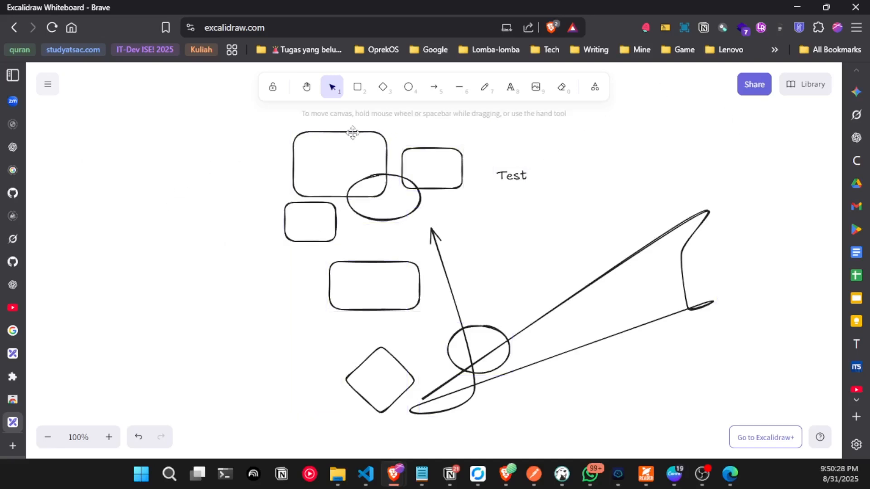
pyautogui.moveTo(239, 105)
pyautogui.mouseDown()
pyautogui.moveTo(568, 205)
pyautogui.moveTo(711, 352)
pyautogui.moveTo(732, 399)
pyautogui.moveTo(734, 446)
pyautogui.mouseUp()
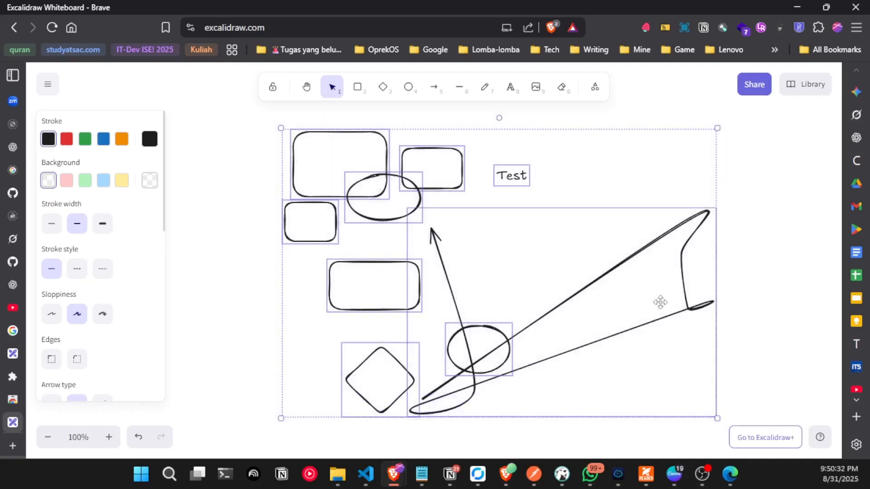
pyautogui.click(634, 115)
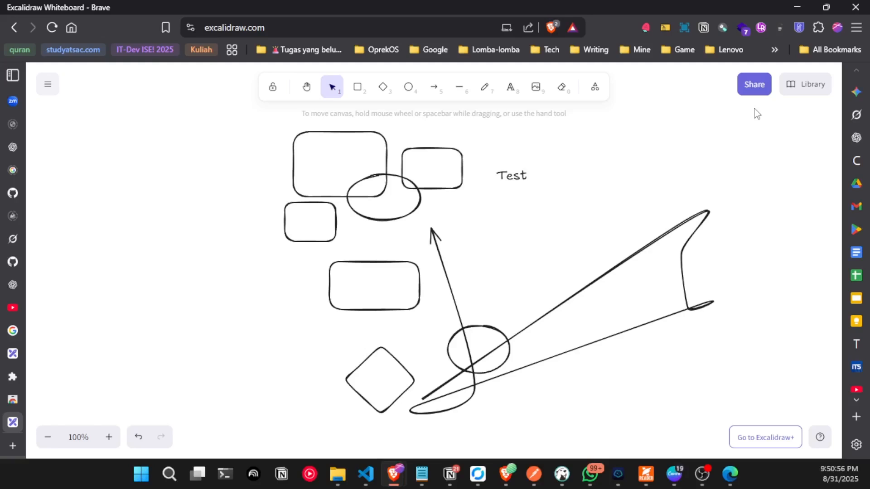
# Open the public Excalidraw Libraries directory from the whiteboard's library
pyautogui.click(792, 86)
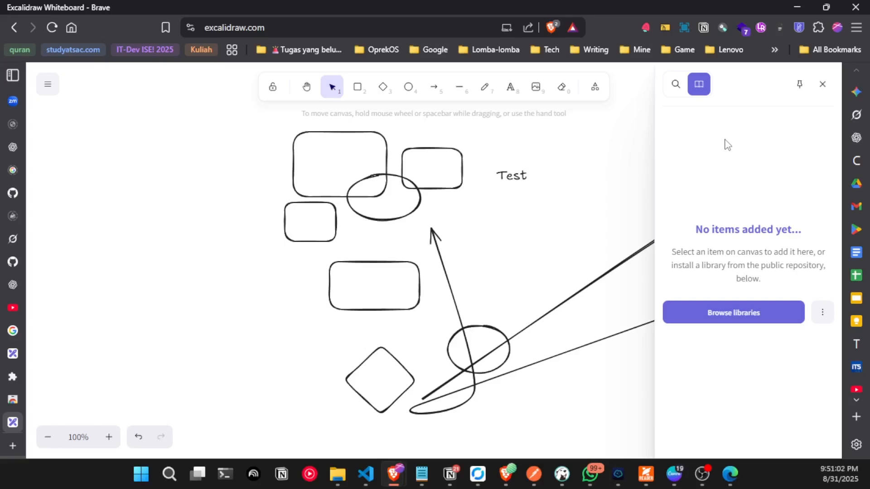
pyautogui.click(706, 317)
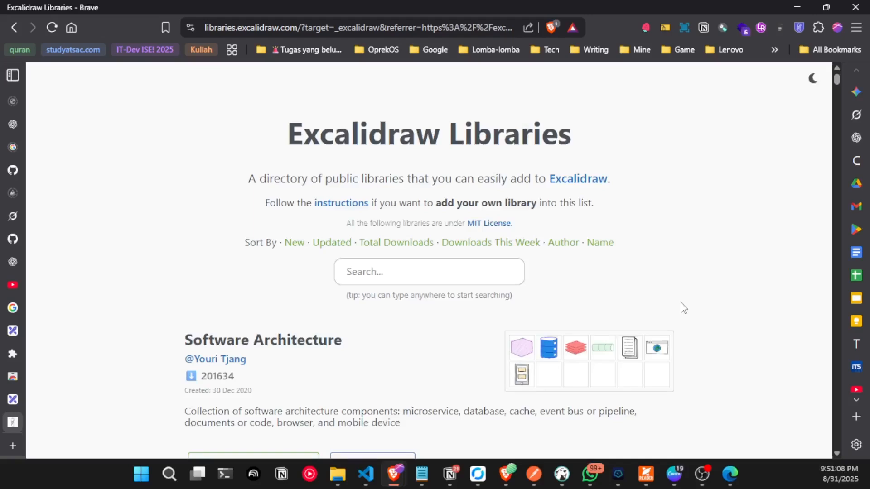
# Browse the public library listings and add the Software Logos library to the whiteboard
pyautogui.scroll(-8, 683, 308)
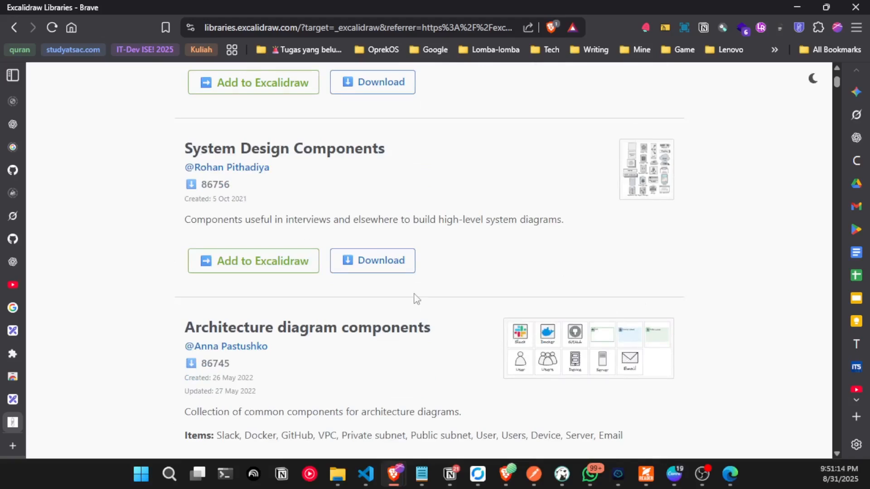
pyautogui.scroll(-5, 414, 297)
pyautogui.scroll(3, 497, 283)
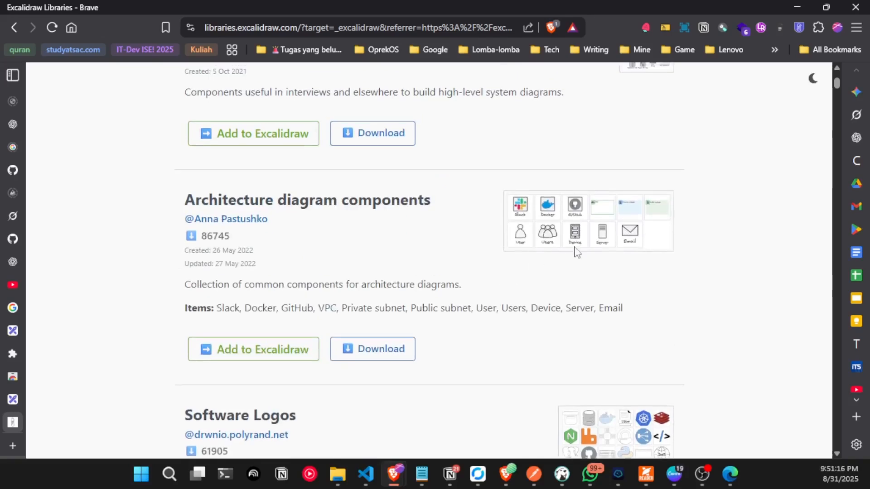
pyautogui.scroll(-3, 597, 251)
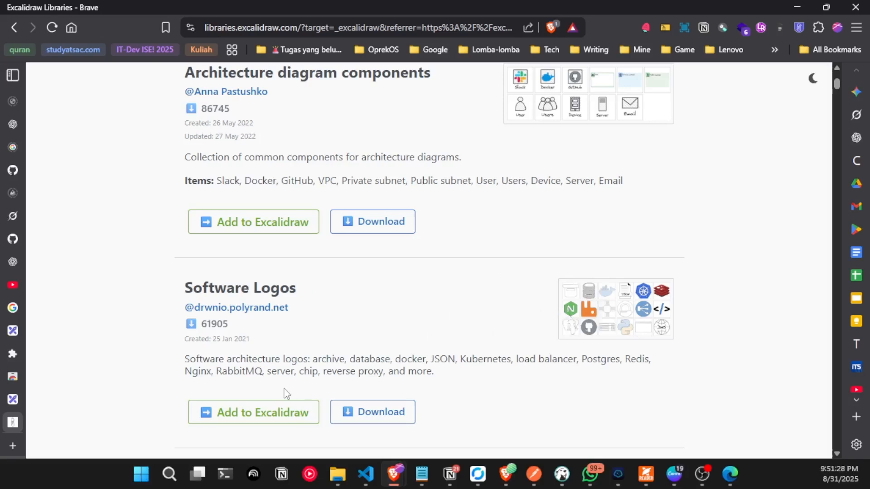
pyautogui.click(278, 414)
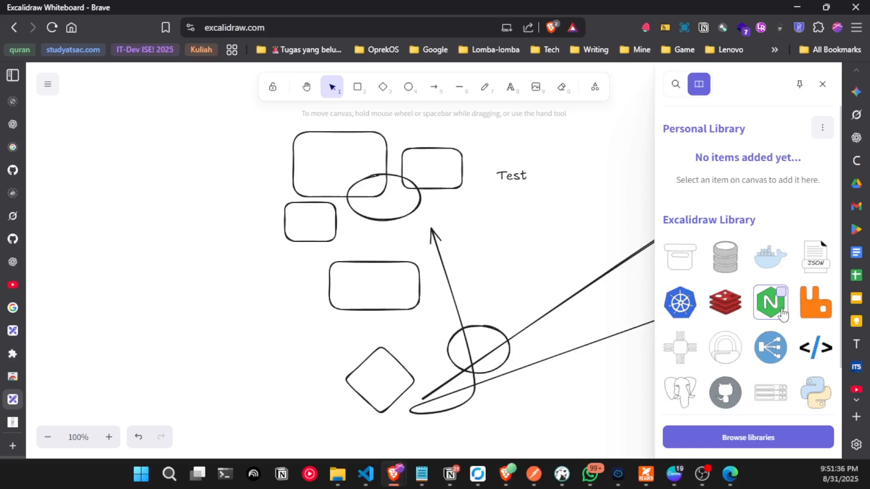
# Place the green Nginx logo from the library on the canvas, shrink it, and position it below and left of the diamond
pyautogui.moveTo(782, 313); pyautogui.dragTo(213, 285)
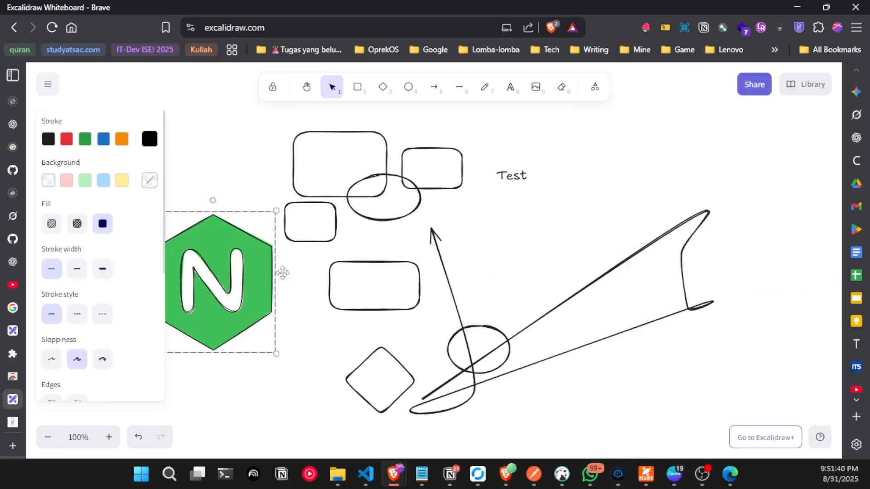
pyautogui.moveTo(272, 272); pyautogui.dragTo(293, 348)
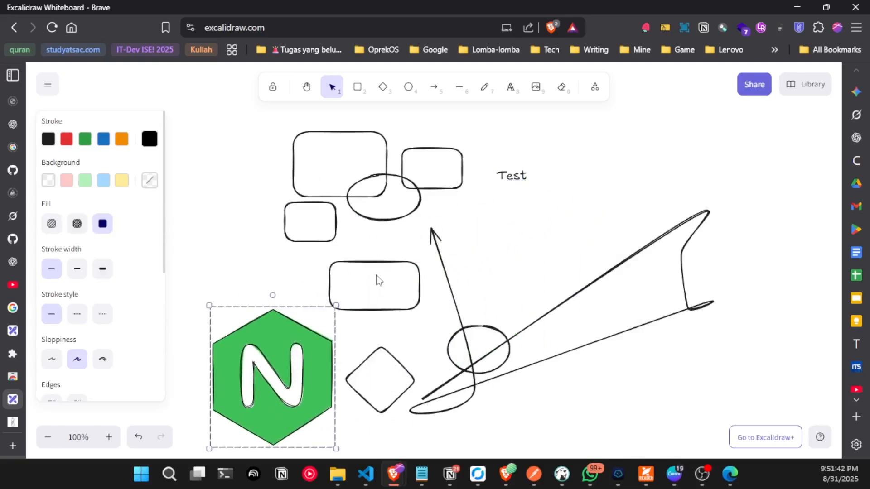
pyautogui.scroll(-3, 385, 274)
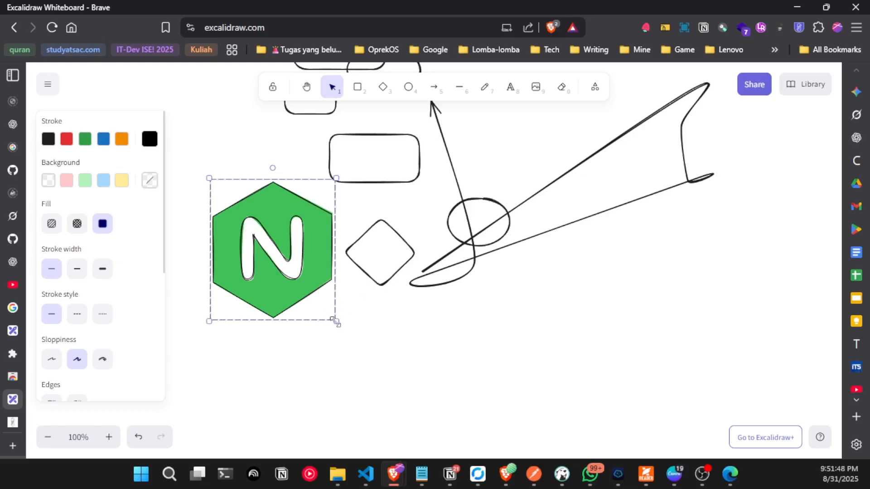
pyautogui.moveTo(336, 320); pyautogui.dragTo(311, 366)
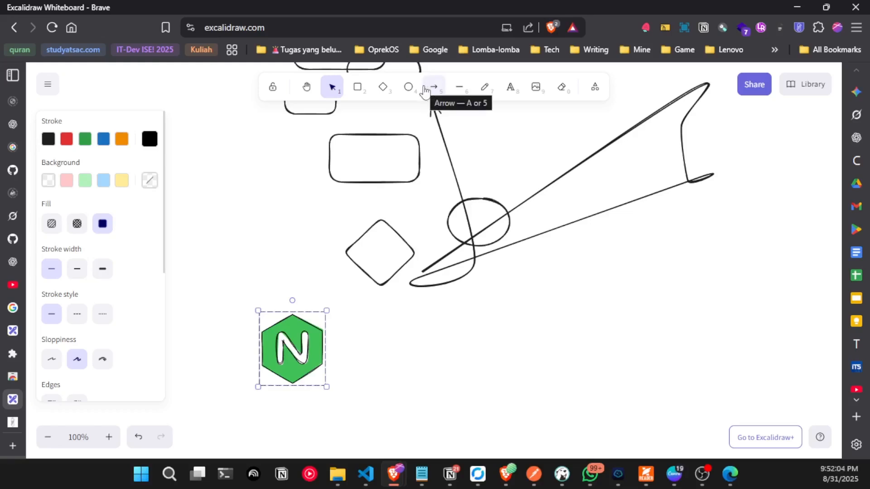
pyautogui.click(411, 214)
pyautogui.click(292, 330)
pyautogui.click(260, 239)
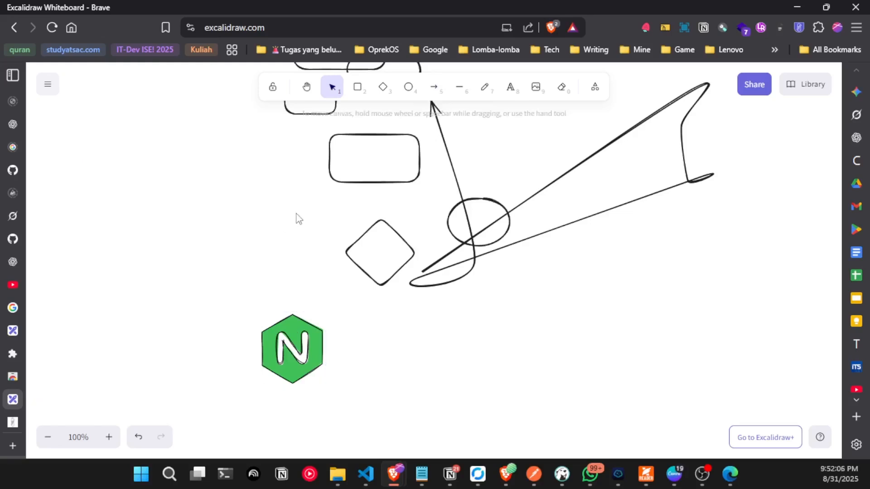
# Insert the database icon from the library and shrink and position it beside the Nginx logo
pyautogui.click(788, 86)
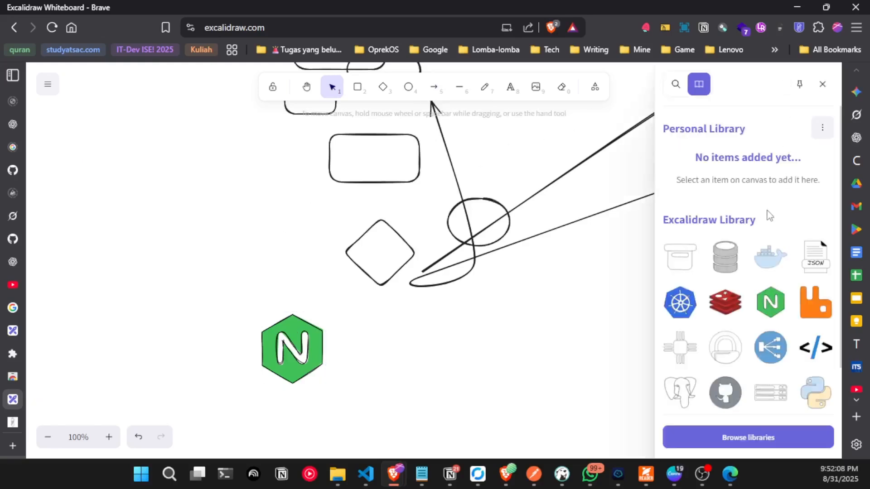
pyautogui.moveTo(725, 257); pyautogui.dragTo(433, 349)
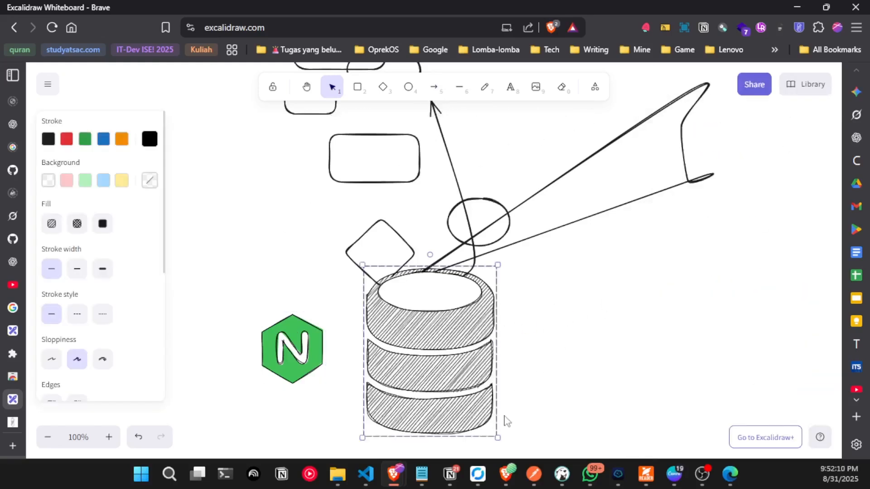
pyautogui.moveTo(498, 438); pyautogui.dragTo(428, 347)
pyautogui.moveTo(407, 343); pyautogui.dragTo(414, 389)
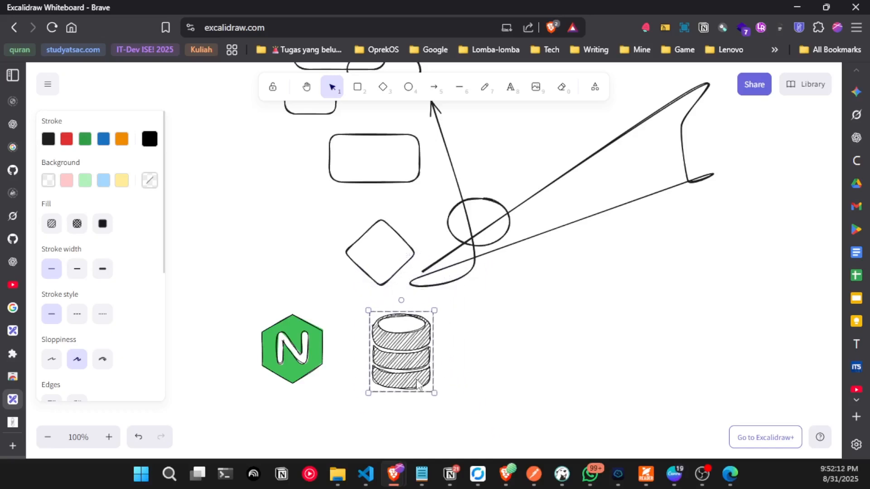
# Add a second database icon from the library beside the first one and scale it down
pyautogui.click(818, 86)
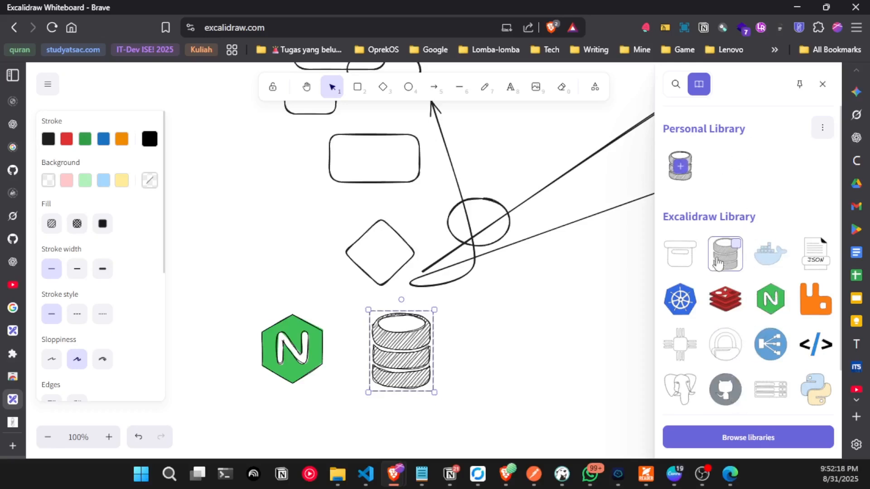
pyautogui.moveTo(718, 263); pyautogui.dragTo(540, 348)
pyautogui.moveTo(602, 430); pyautogui.dragTo(514, 370)
pyautogui.click(792, 86)
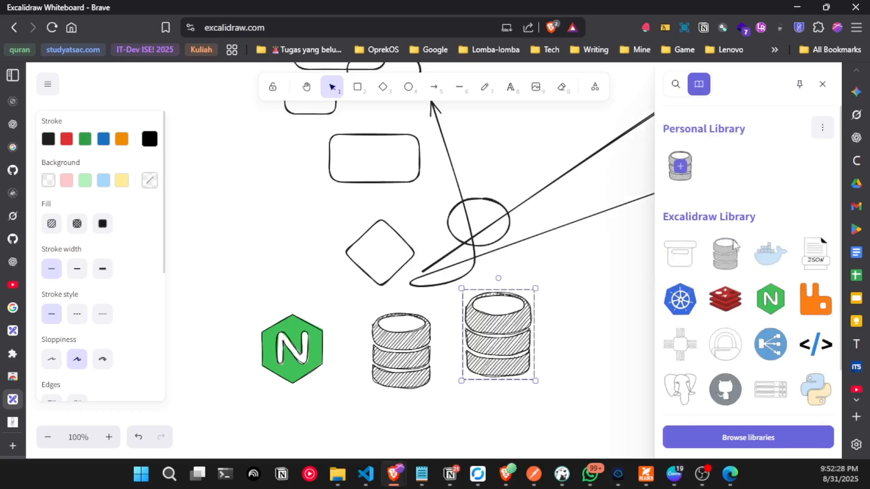
pyautogui.click(691, 246)
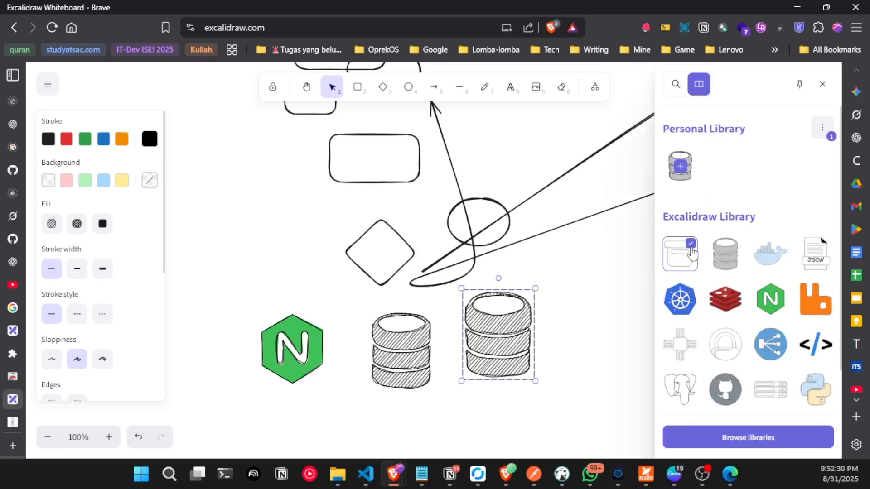
pyautogui.click(692, 247)
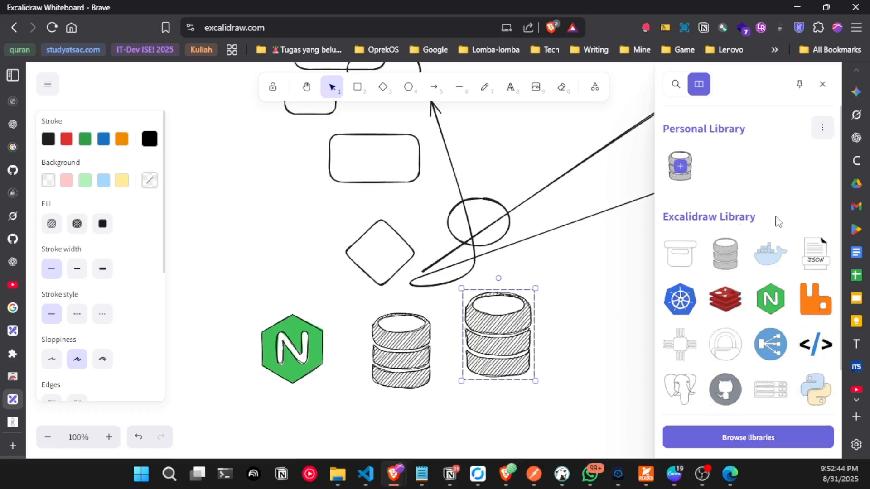
pyautogui.click(822, 84)
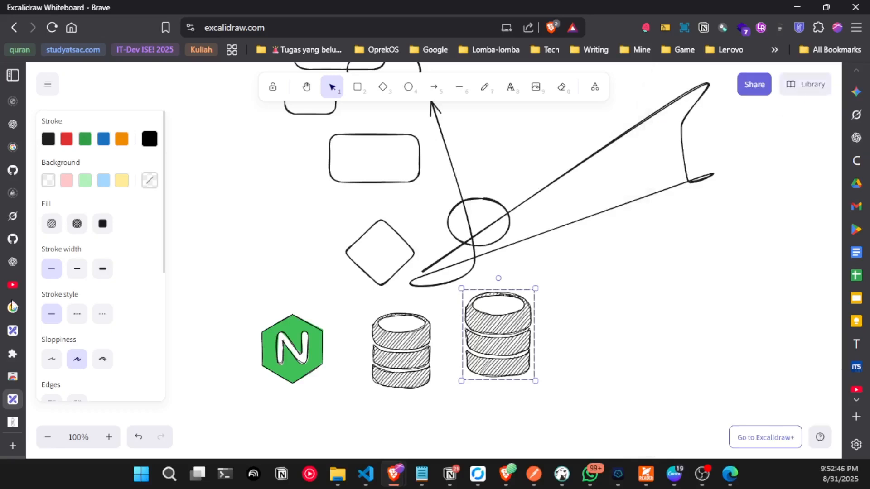
pyautogui.scroll(3, 515, 244)
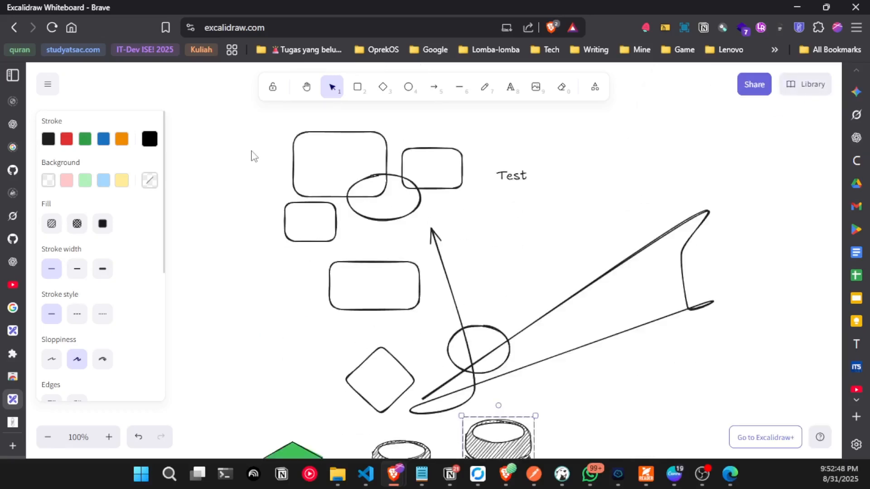
pyautogui.moveTo(248, 135); pyautogui.dragTo(595, 261)
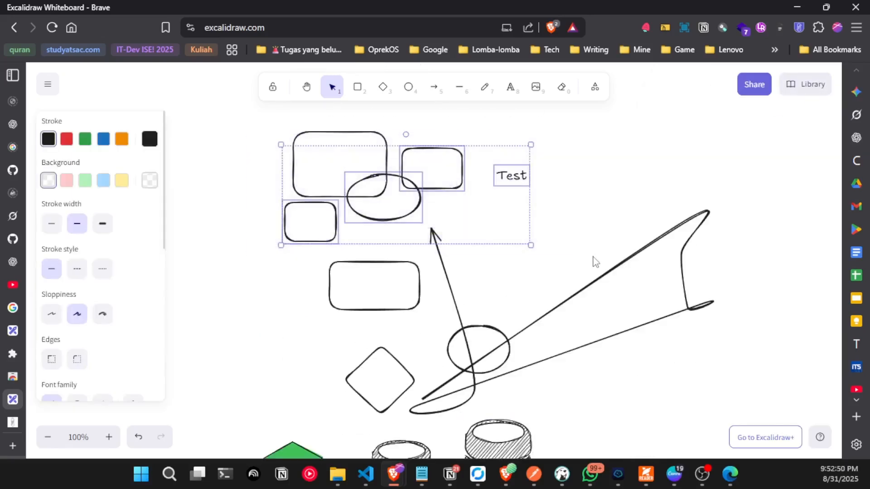
pyautogui.scroll(-3, 595, 262)
pyautogui.scroll(3, 594, 261)
pyautogui.moveTo(259, 116); pyautogui.dragTo(604, 267)
pyautogui.doubleClick(616, 258)
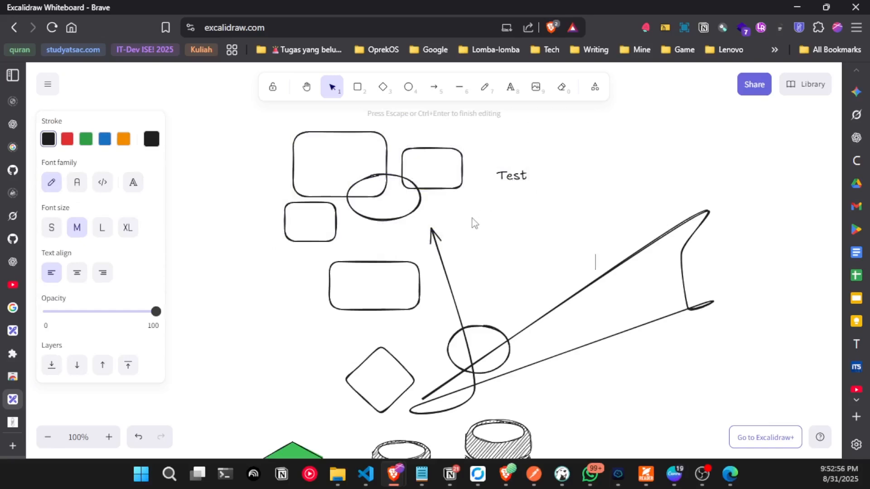